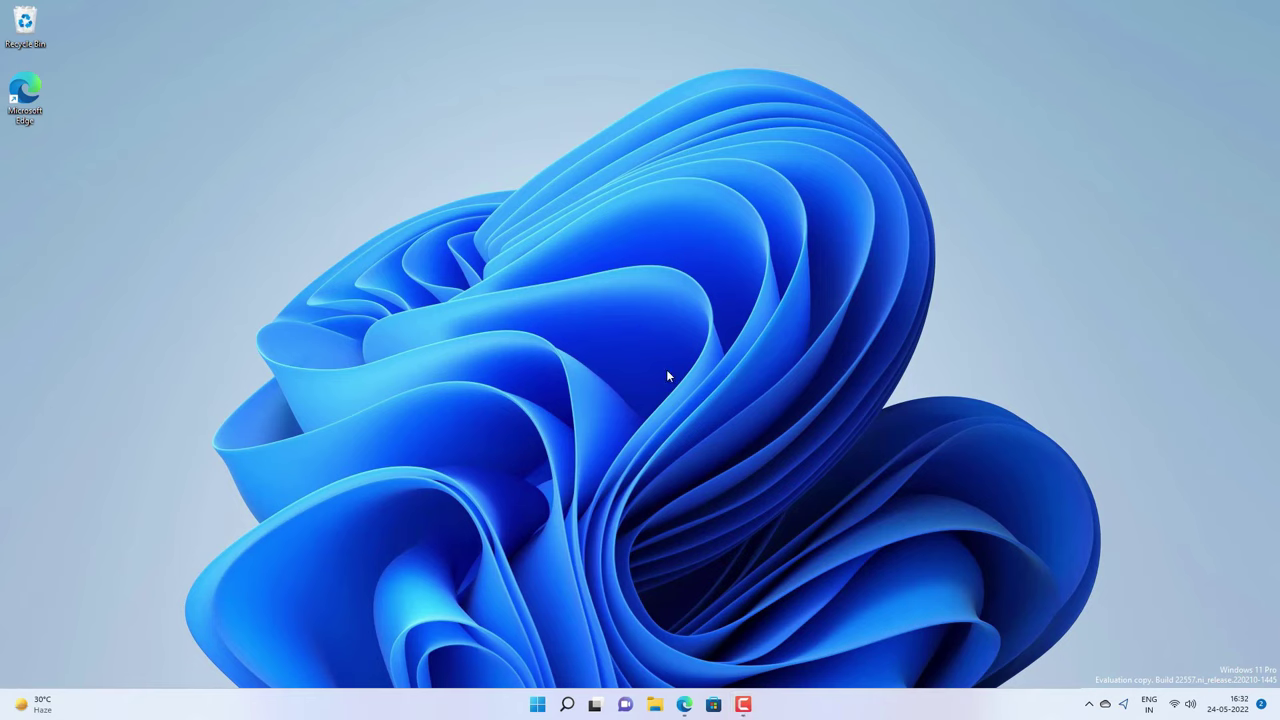
Run sysdm.cpl to open System Properties and show the System Protection settings.
key(super+r)
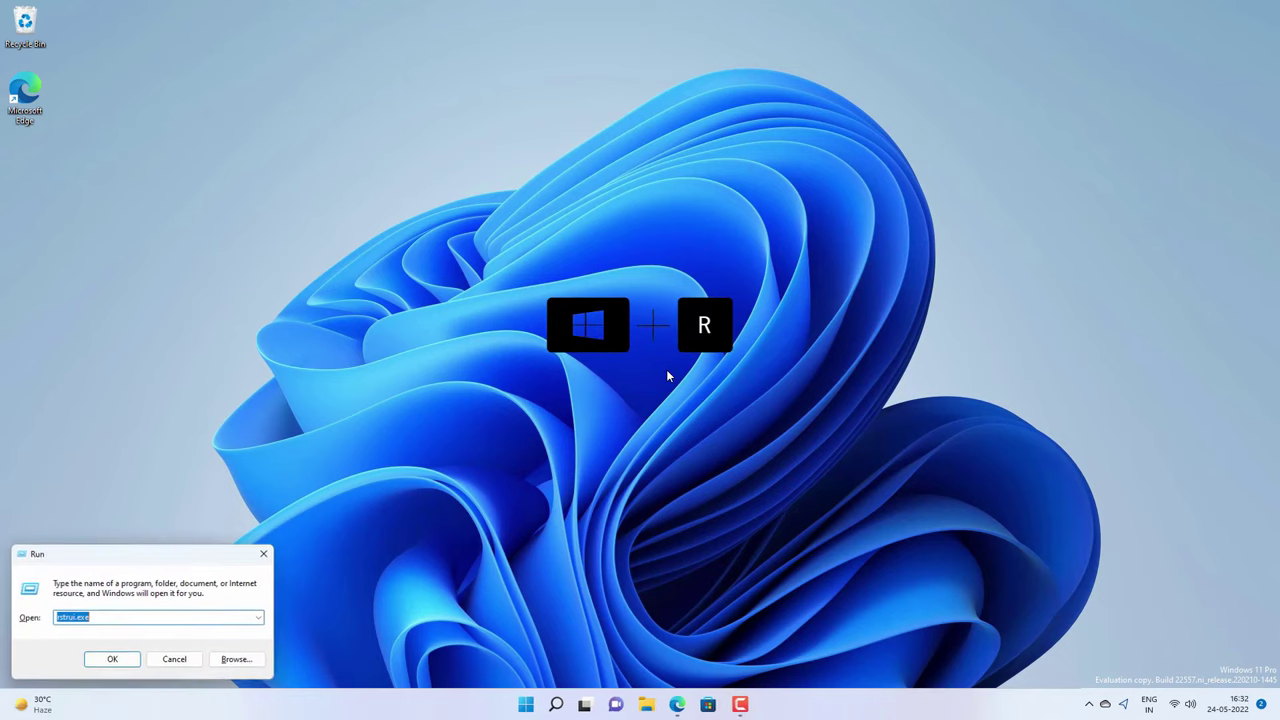
key(BackSpace)
text(s)
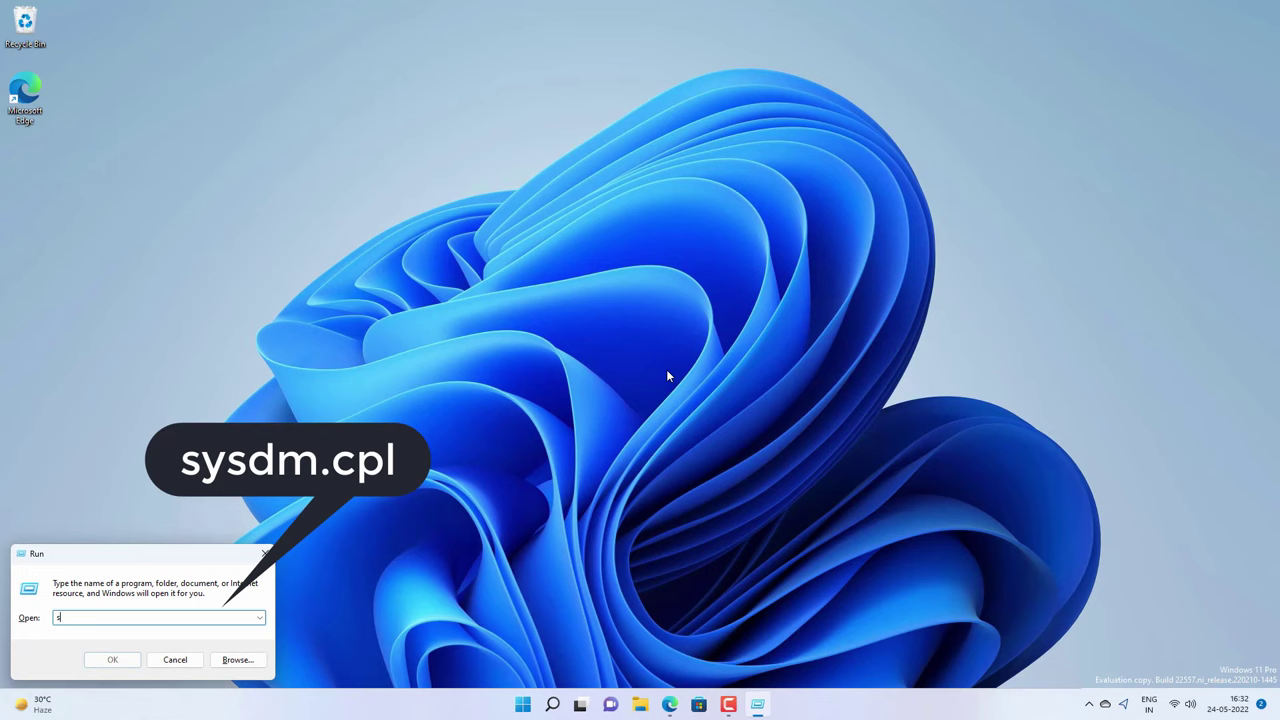
text(ysdm.cpl)
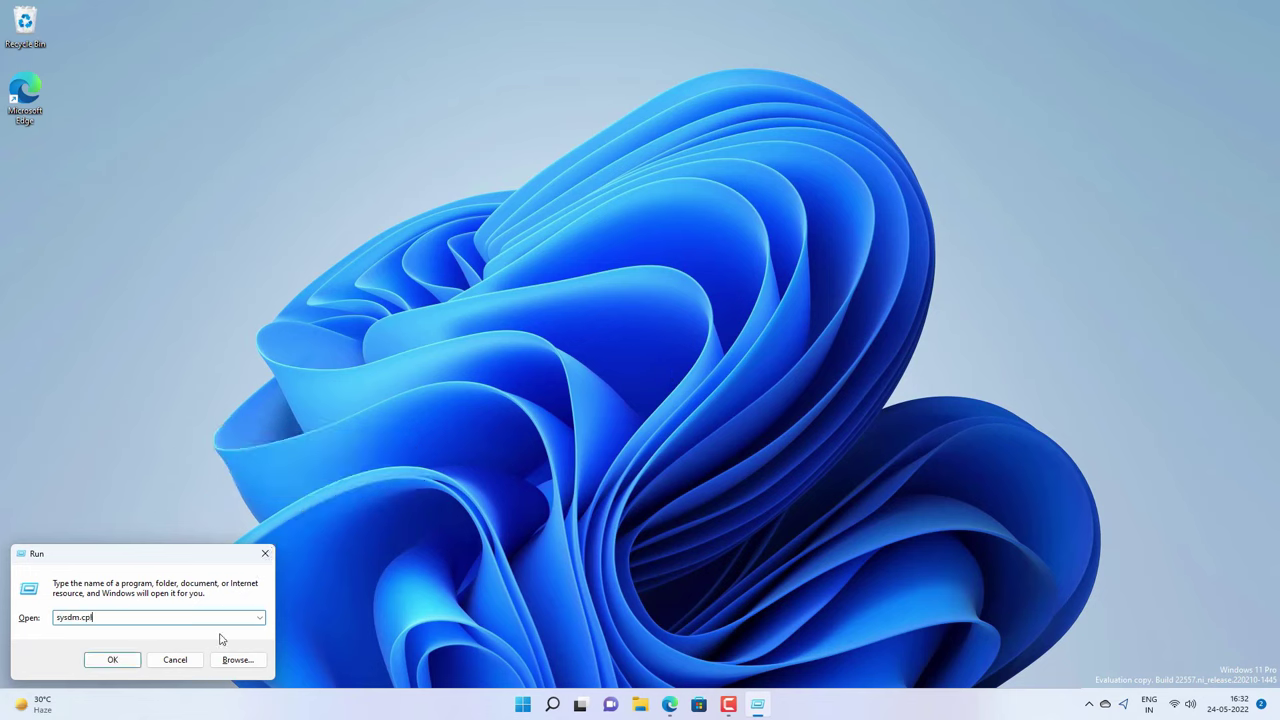
click(108, 661)
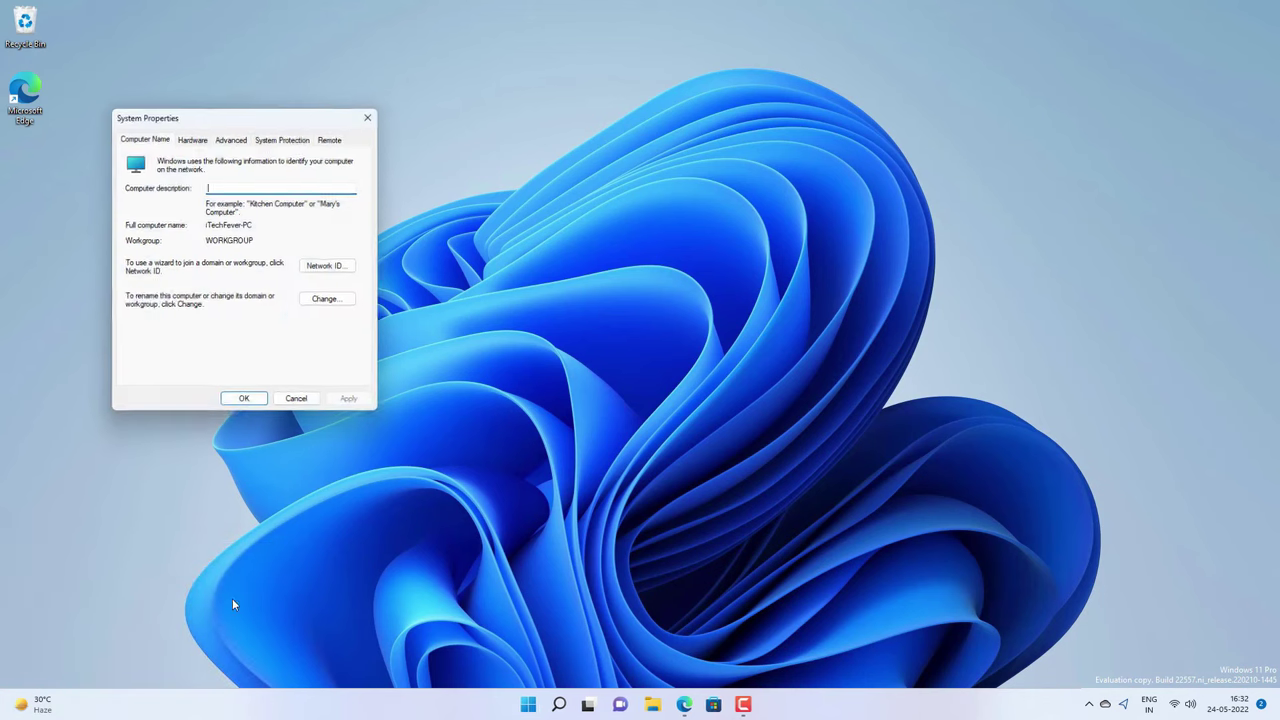
click(284, 137)
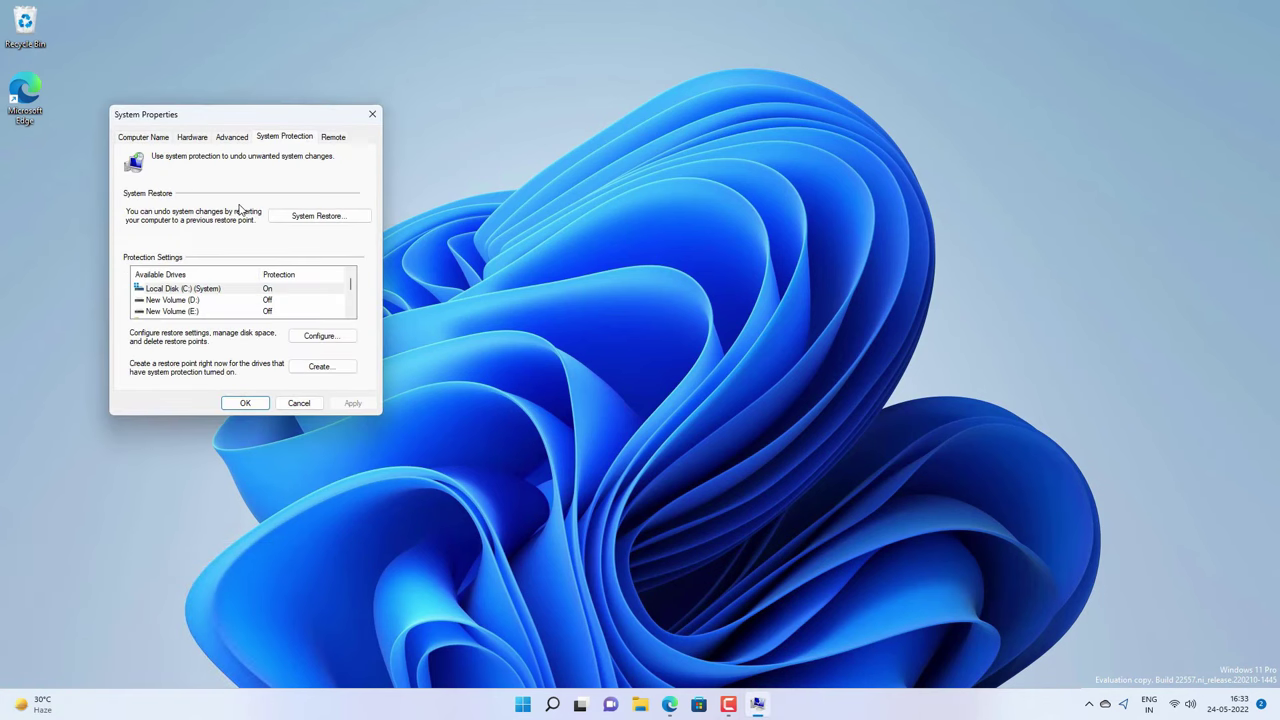
Create a restore point named "Before debloat" for the C: system drive and close System Properties.
click(238, 291)
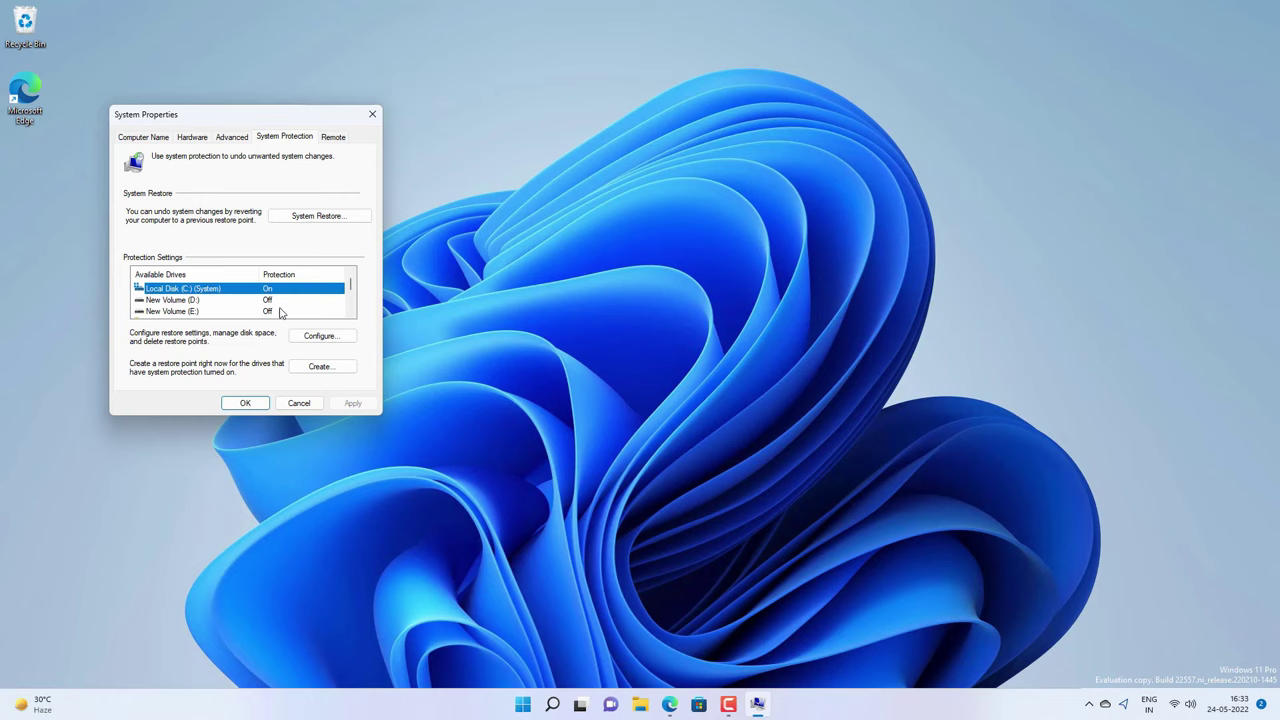
click(318, 367)
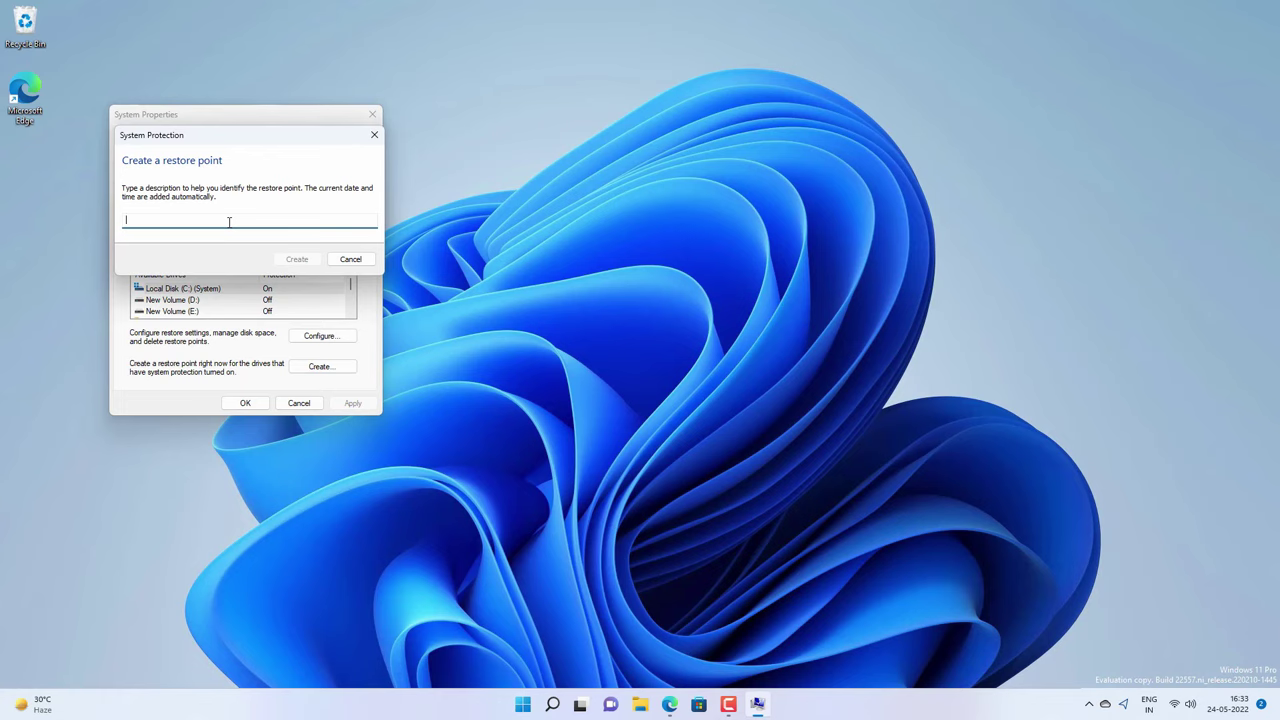
text(Before debloat)
click(286, 260)
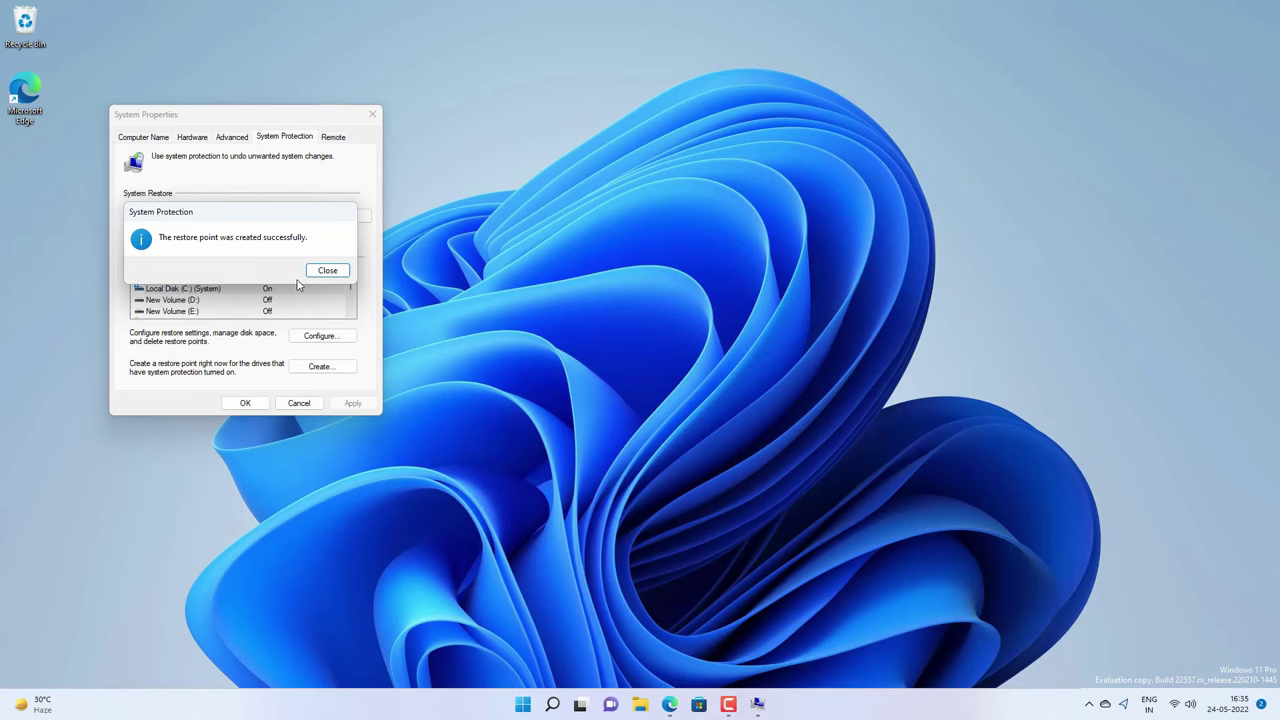
click(328, 271)
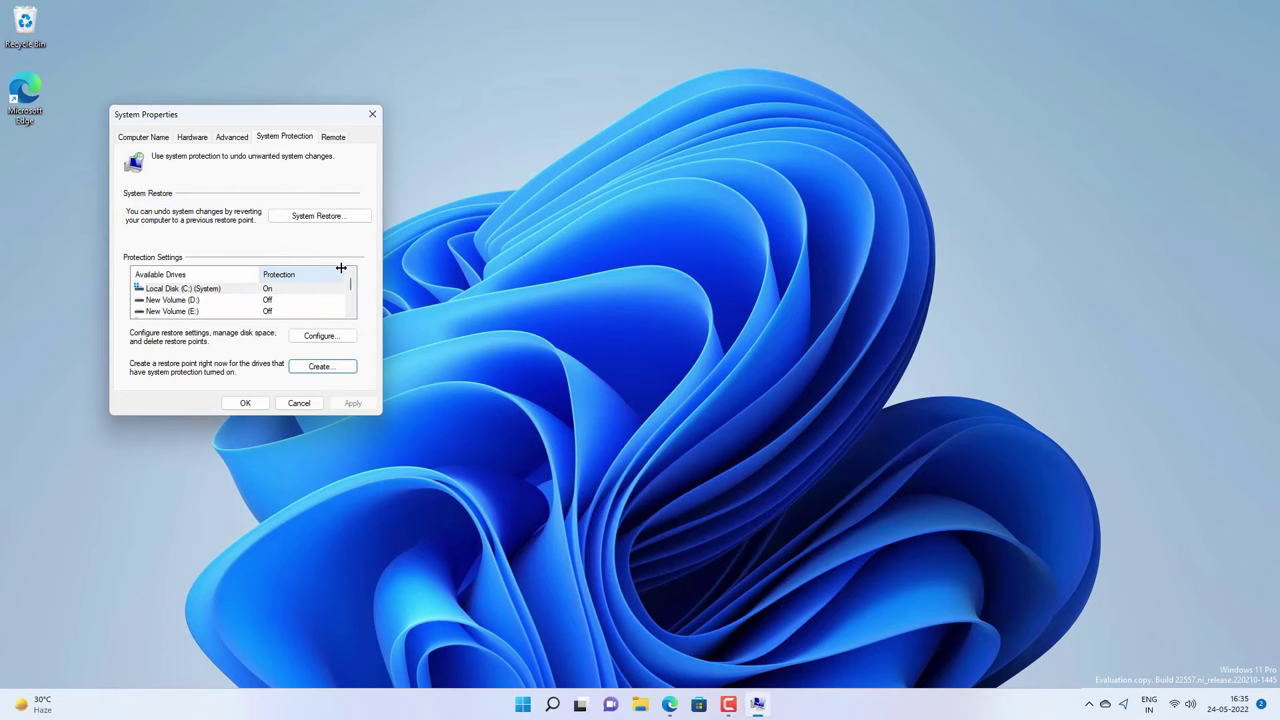
click(371, 112)
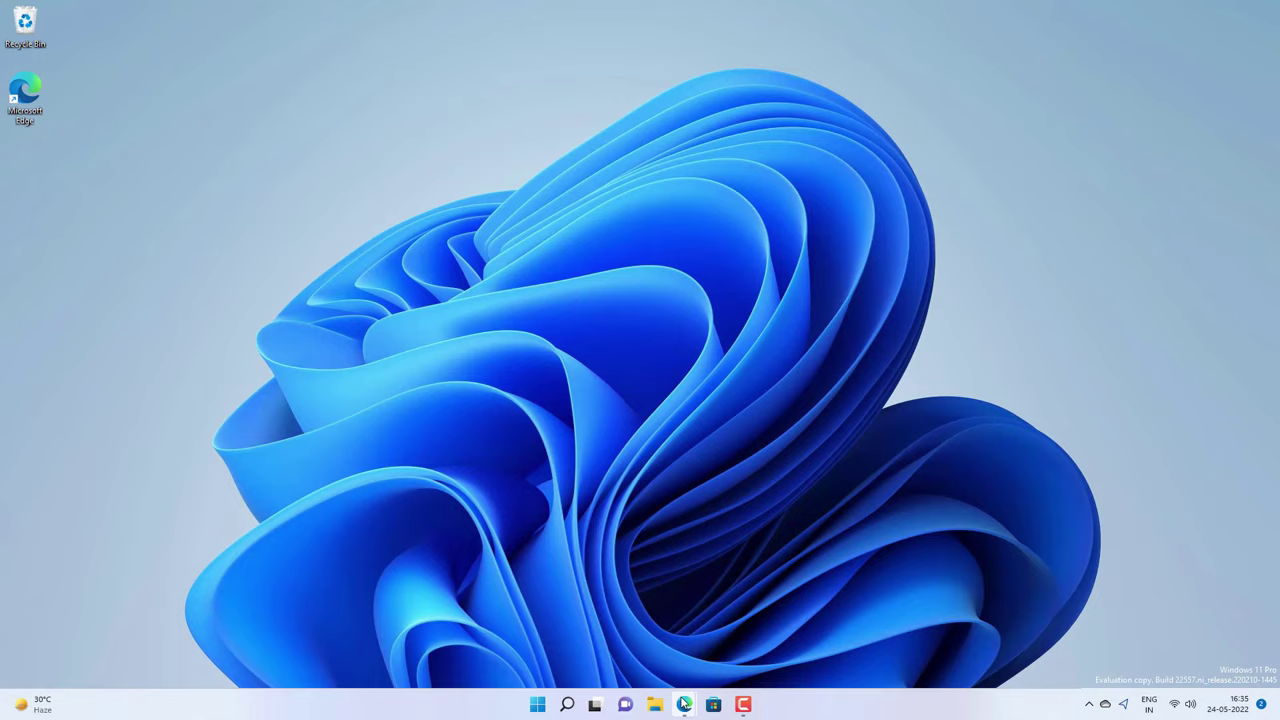
Switch to the Windows10Debloater GitHub page in Microsoft Edge and copy the command Set-ExecutionPolicy Unrestricted -Force from the README's First Method.
mouse_move(684, 704)
click(725, 615)
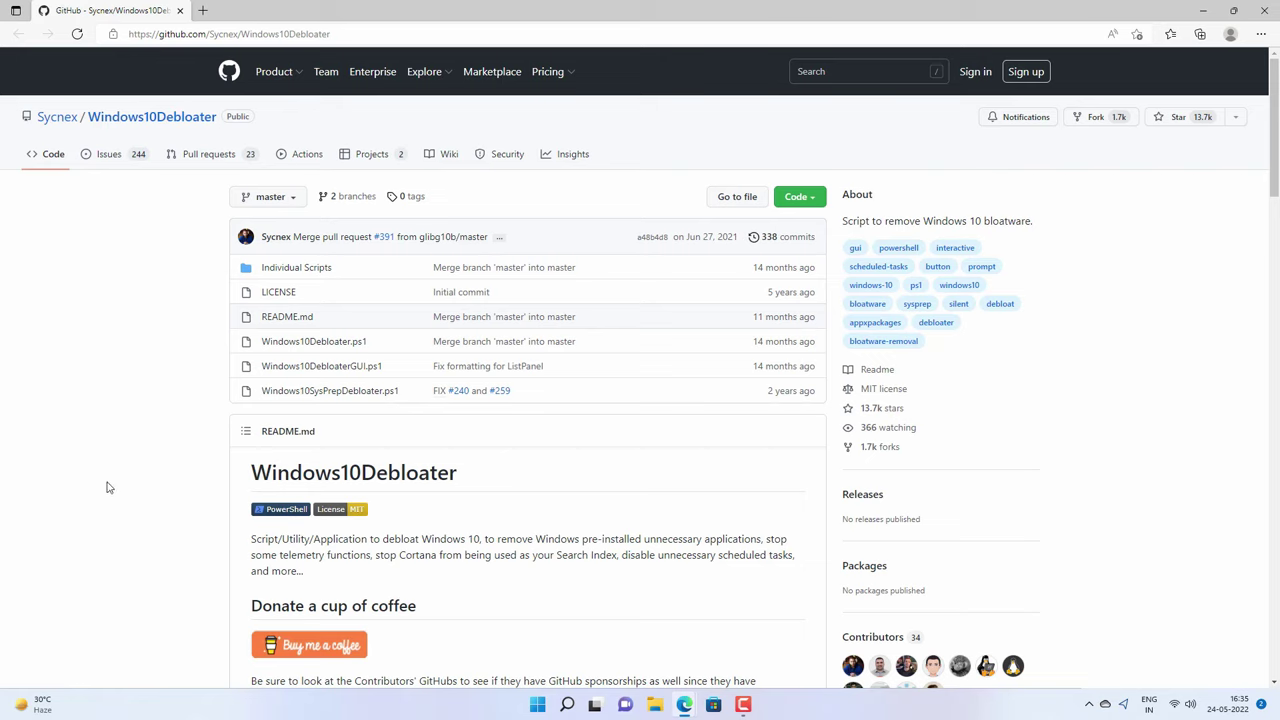
scroll(109, 488, down, 4)
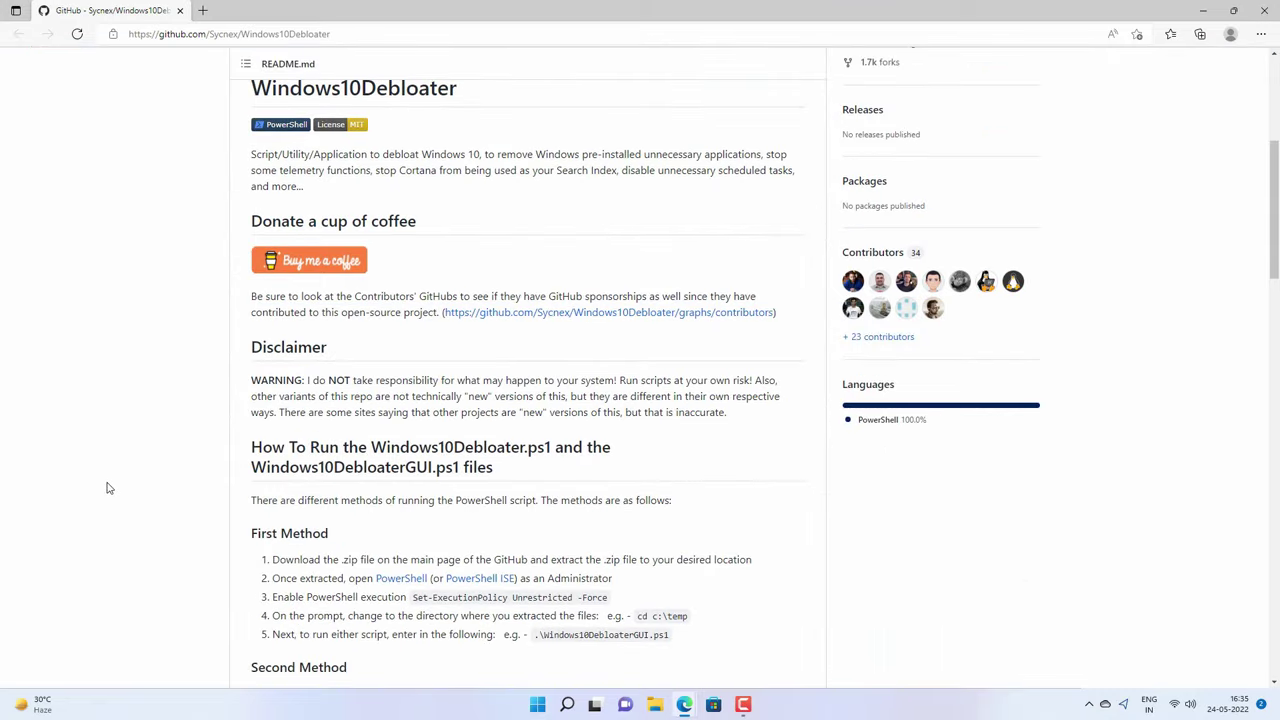
scroll(109, 488, down, 2)
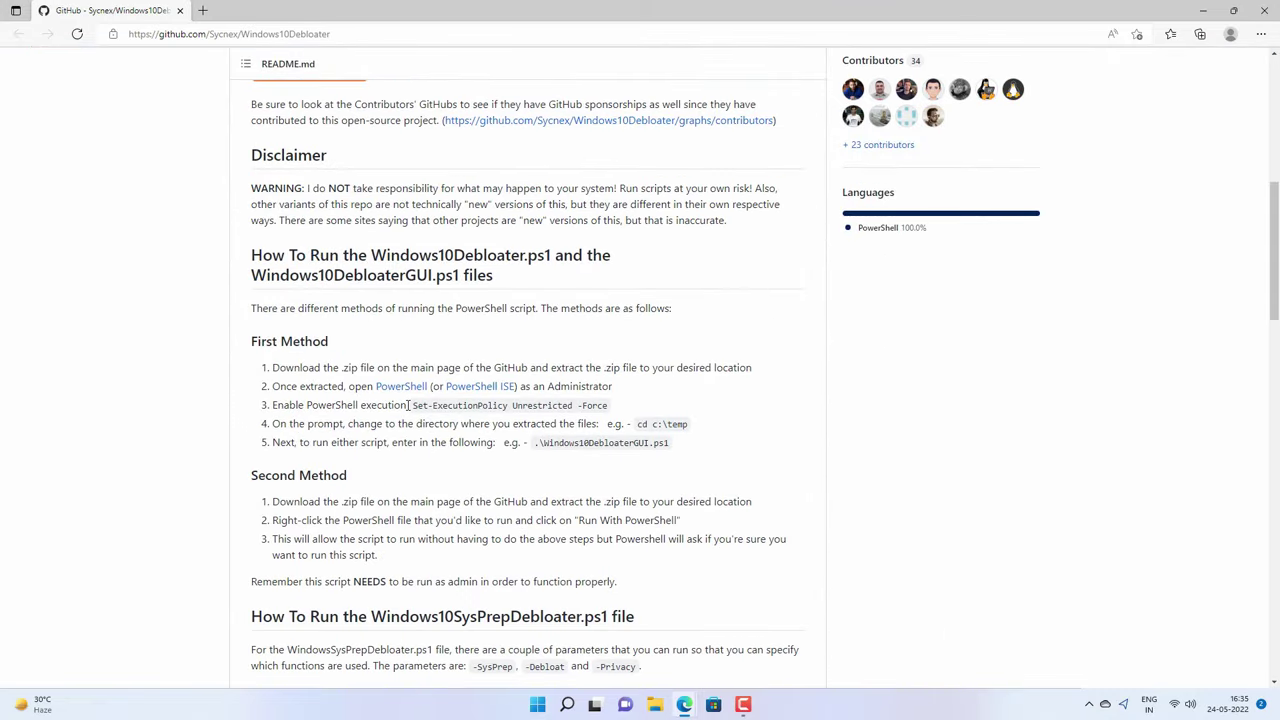
mouse_move(409, 405)
mouse_down()
mouse_move(606, 406)
mouse_move(410, 406)
mouse_up()
click(620, 410)
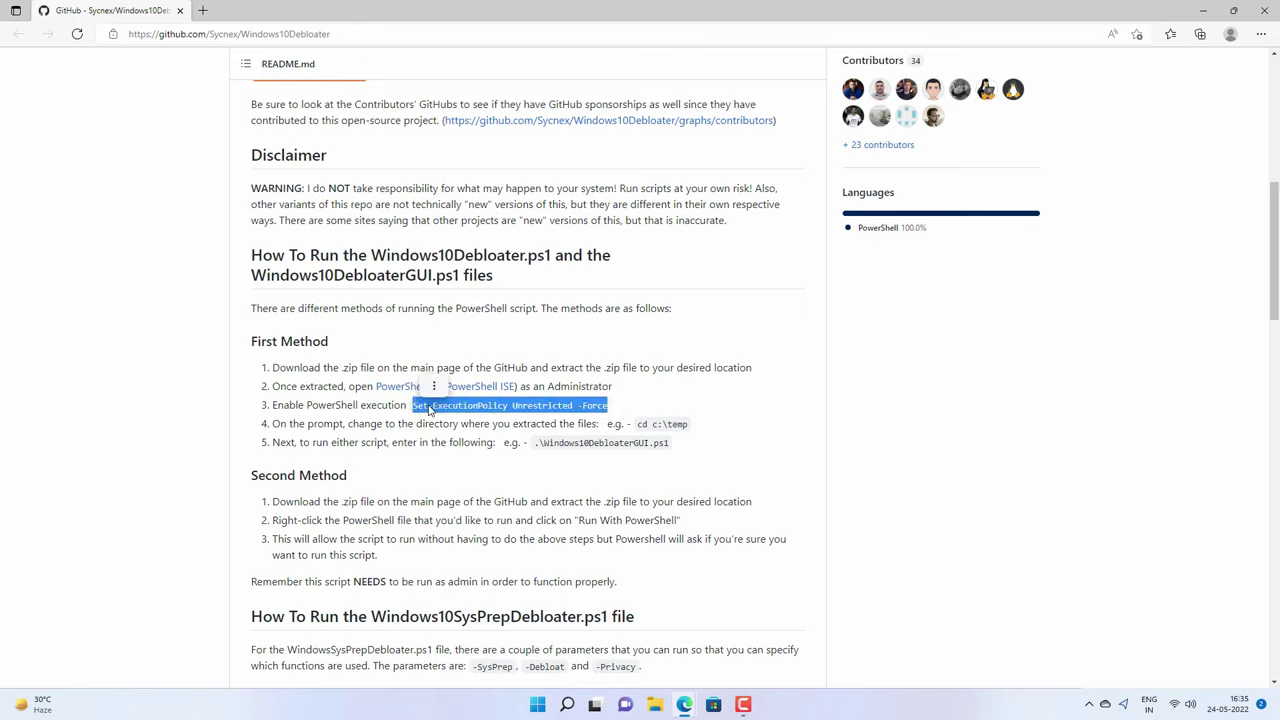
right_click(470, 405)
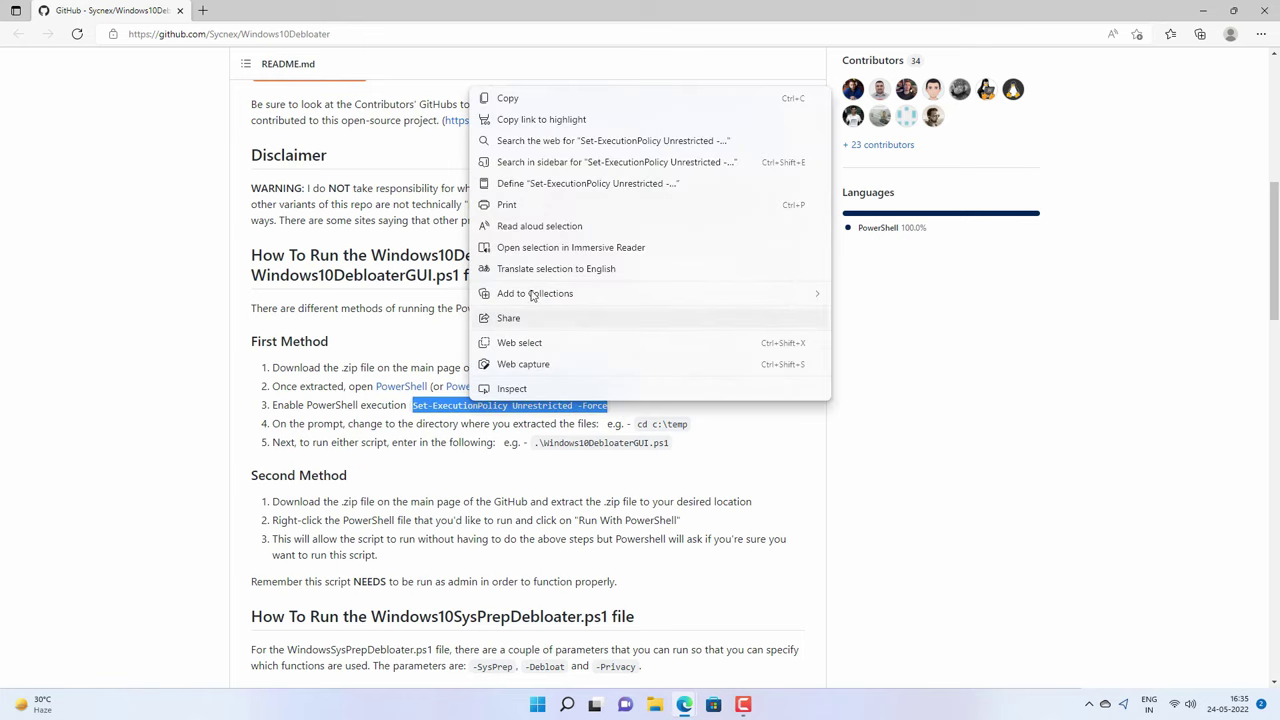
click(505, 97)
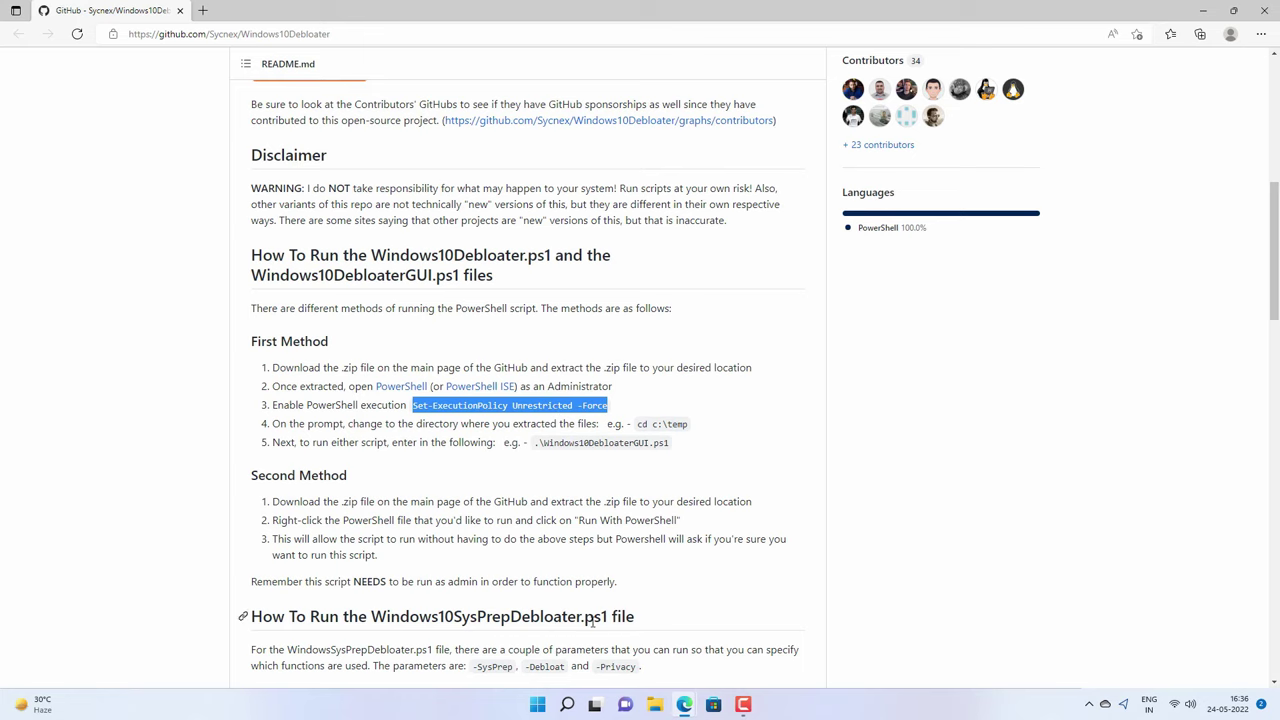
Search Windows for powershell and open Windows PowerShell as administrator, approving the elevation request.
click(567, 705)
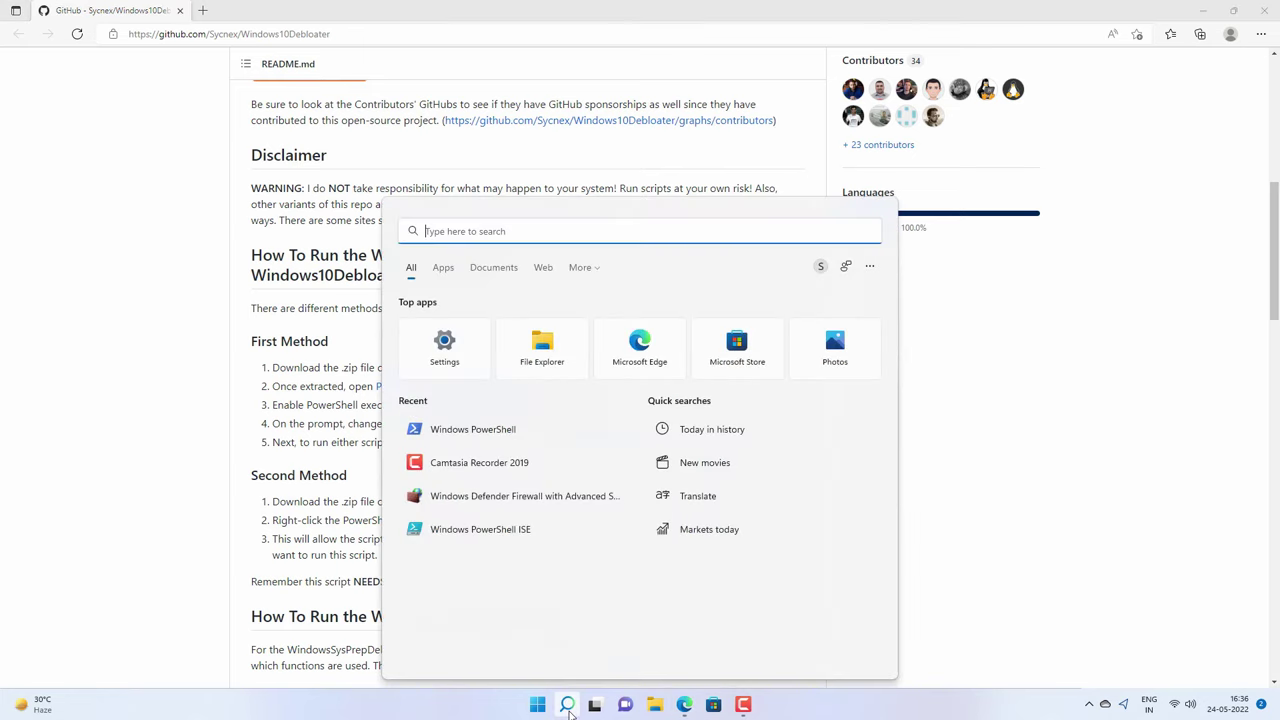
text(power)
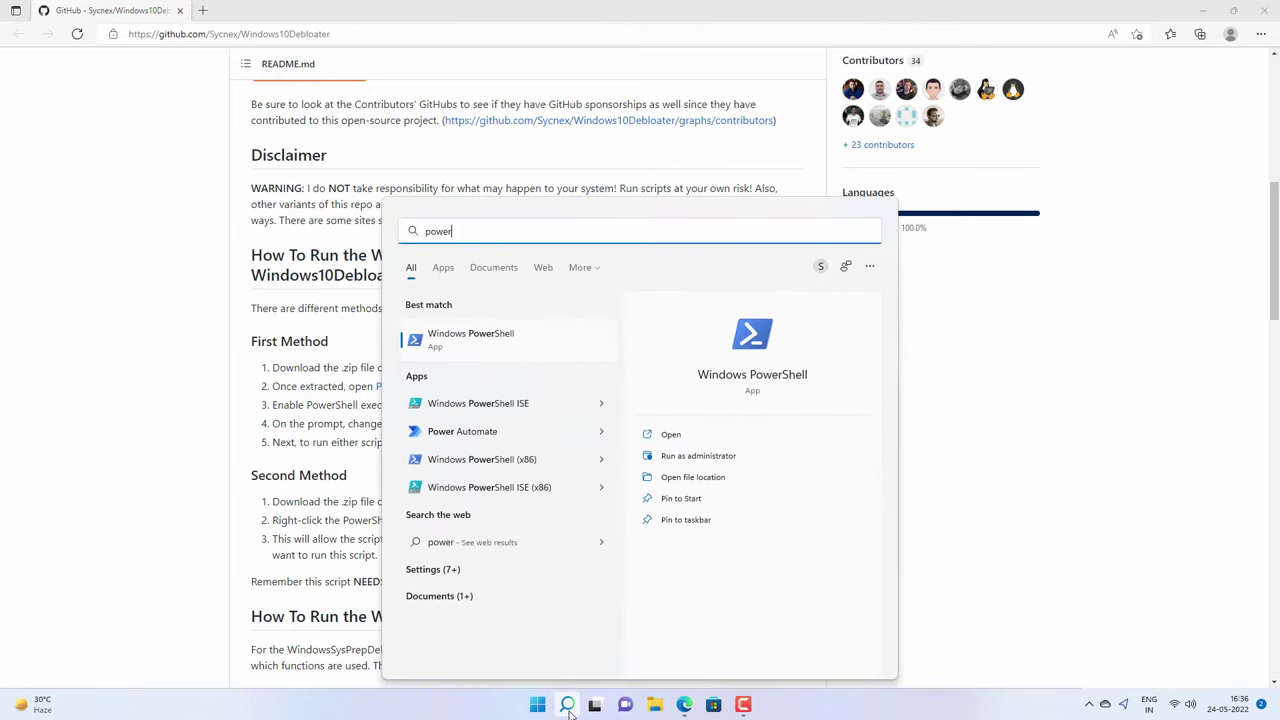
text(shell)
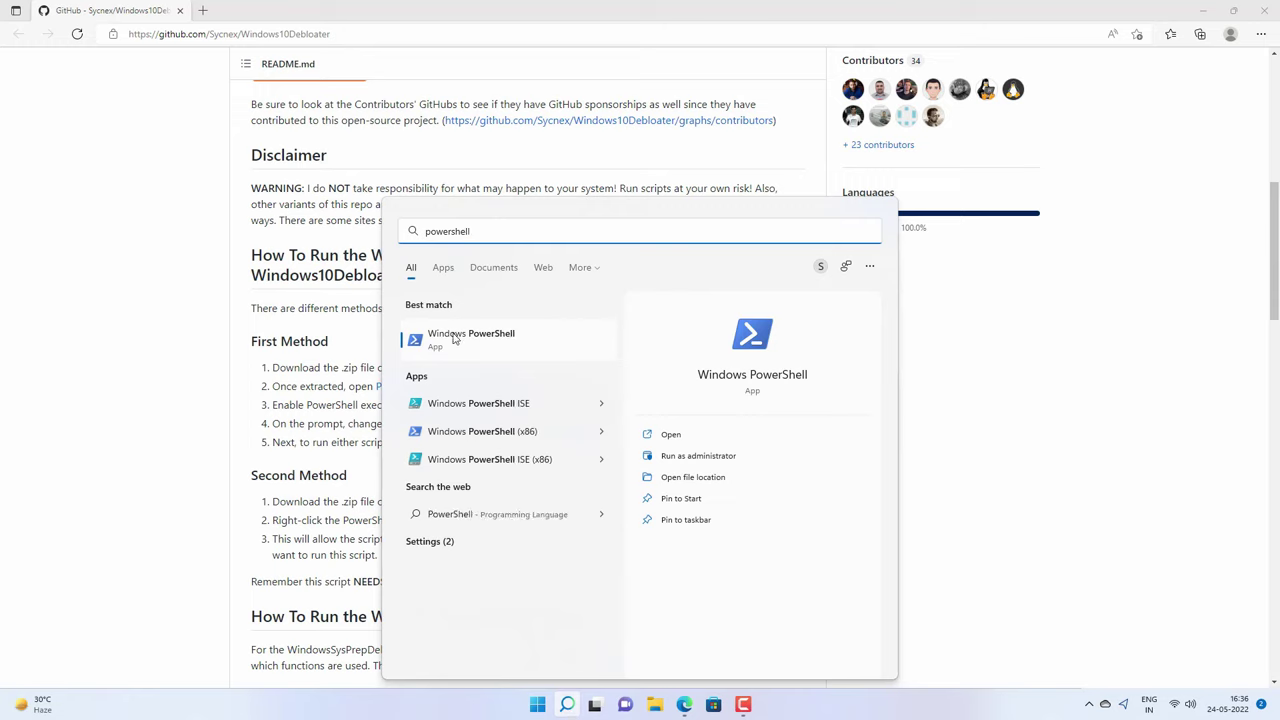
right_click(512, 340)
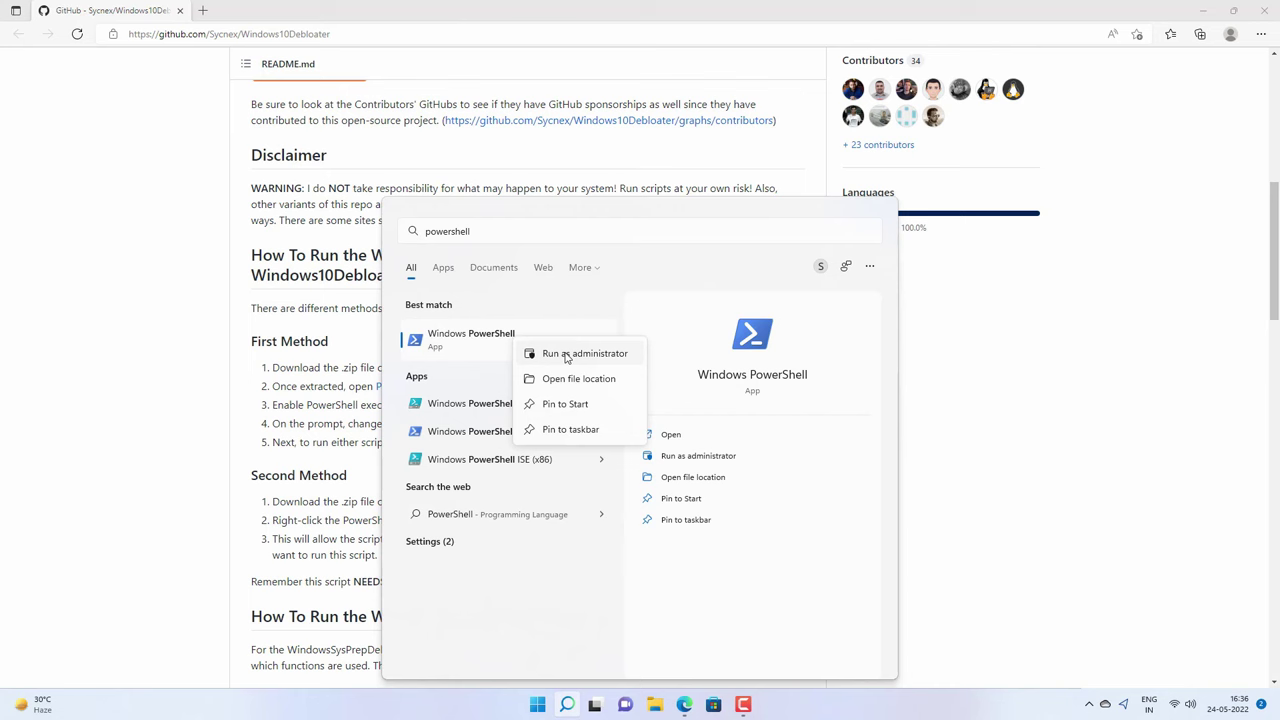
key(Escape)
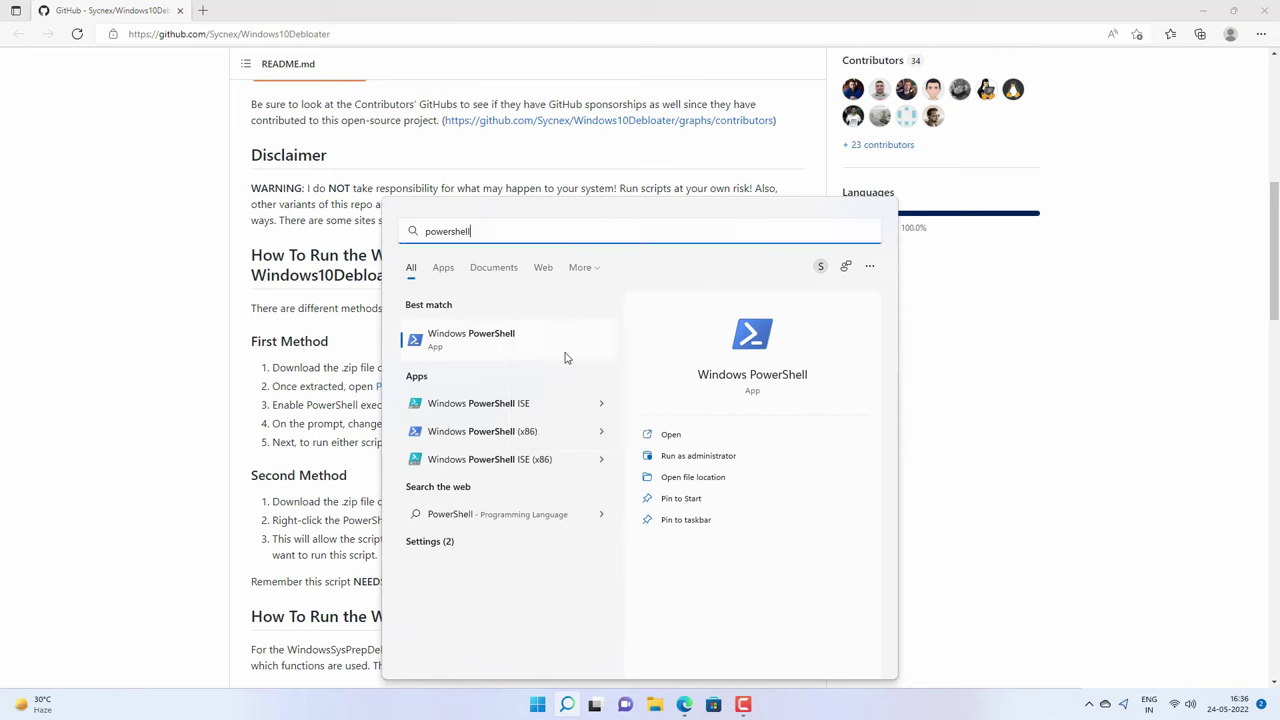
key(ctrl+shift+Return)
key(alt+y)
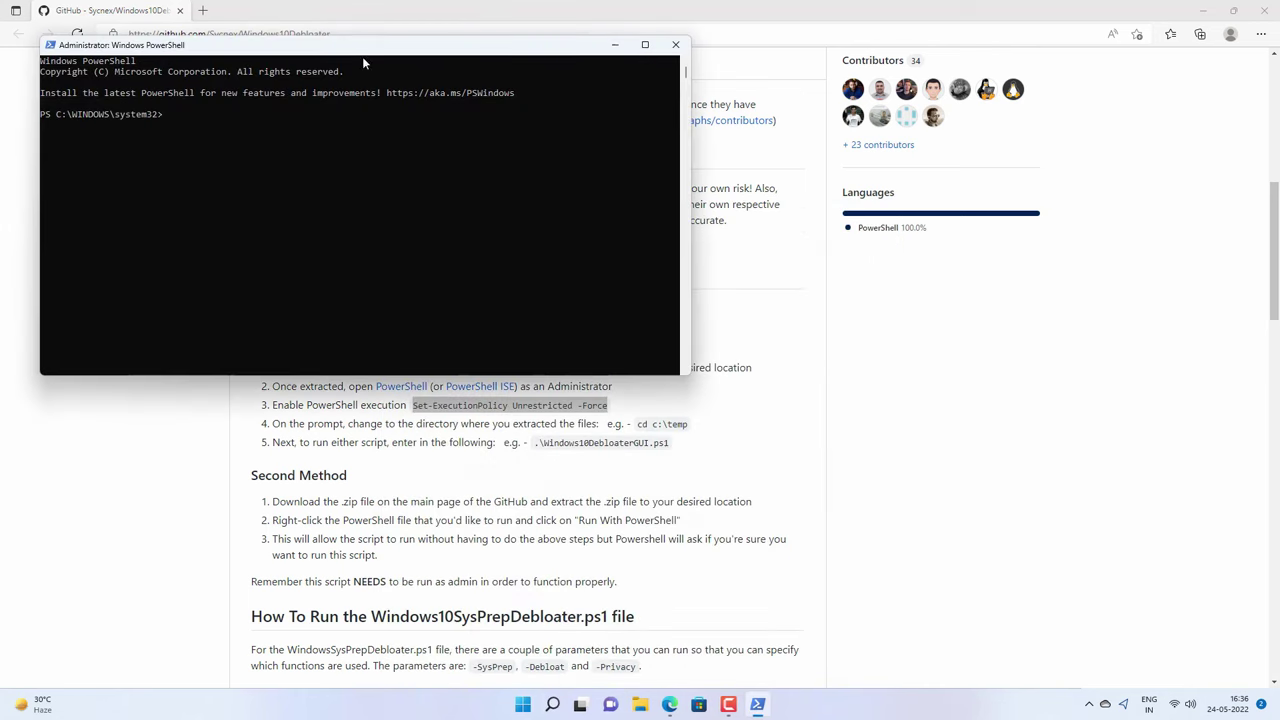
Move the PowerShell window aside and run the copied command Set-ExecutionPolicy Unrestricted -Force.
drag(363, 62, 828, 229)
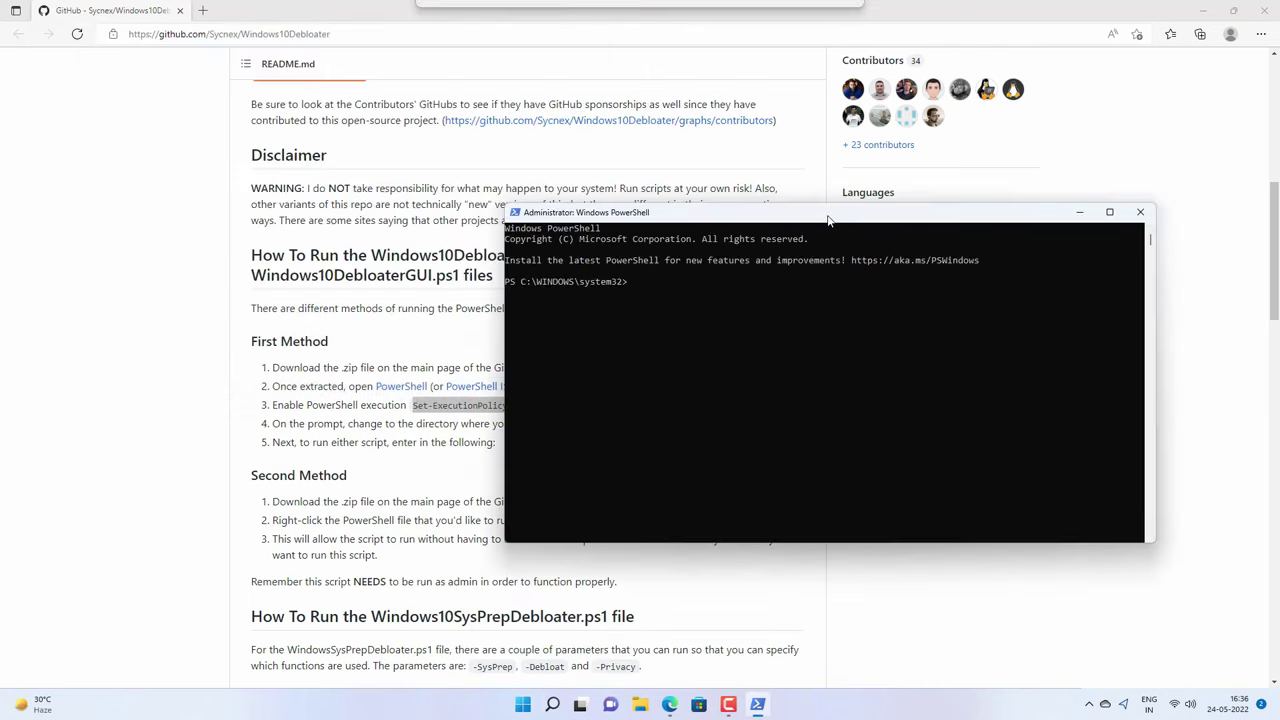
right_click(648, 289)
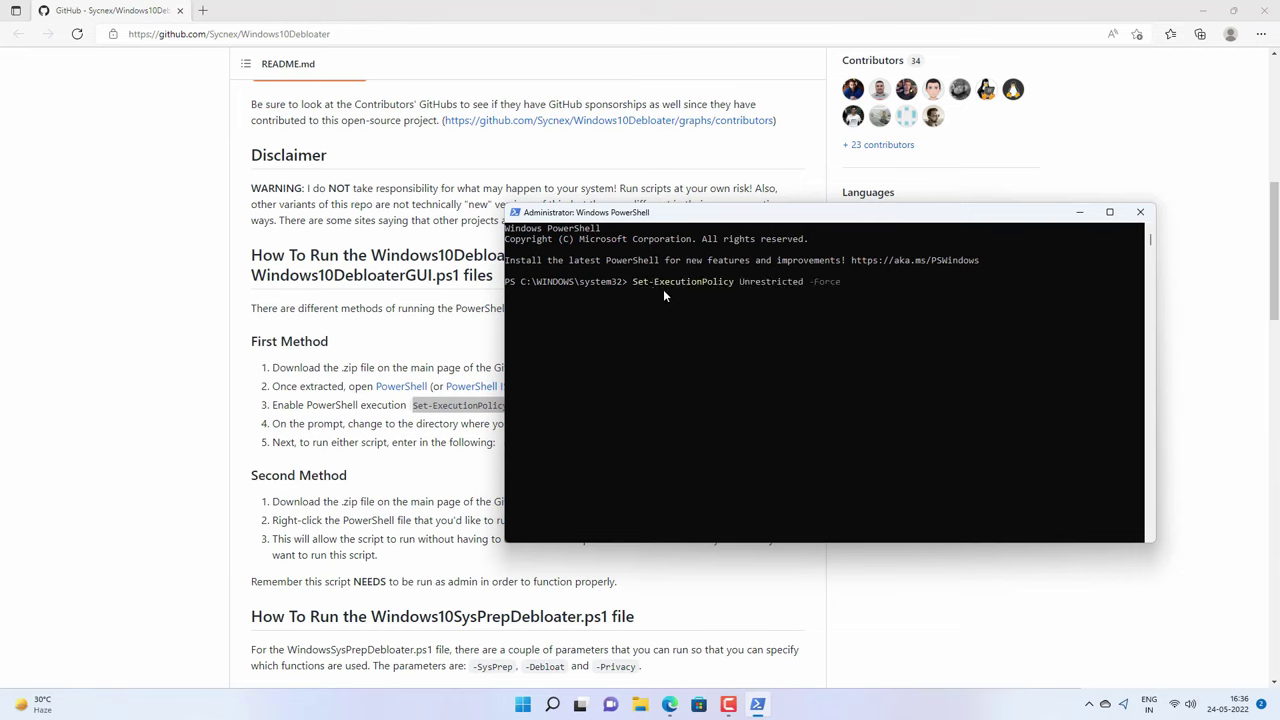
key(Return)
click(218, 400)
scroll(219, 401, down, 15)
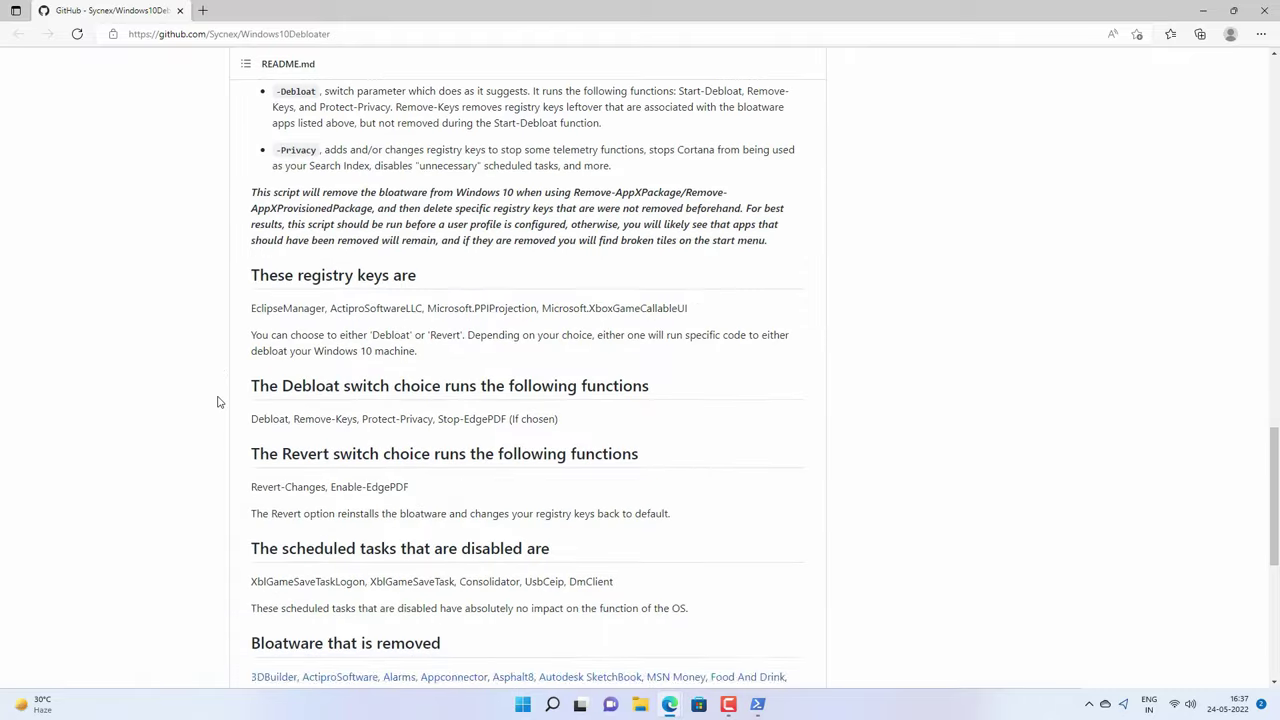
scroll(218, 400, down, 5)
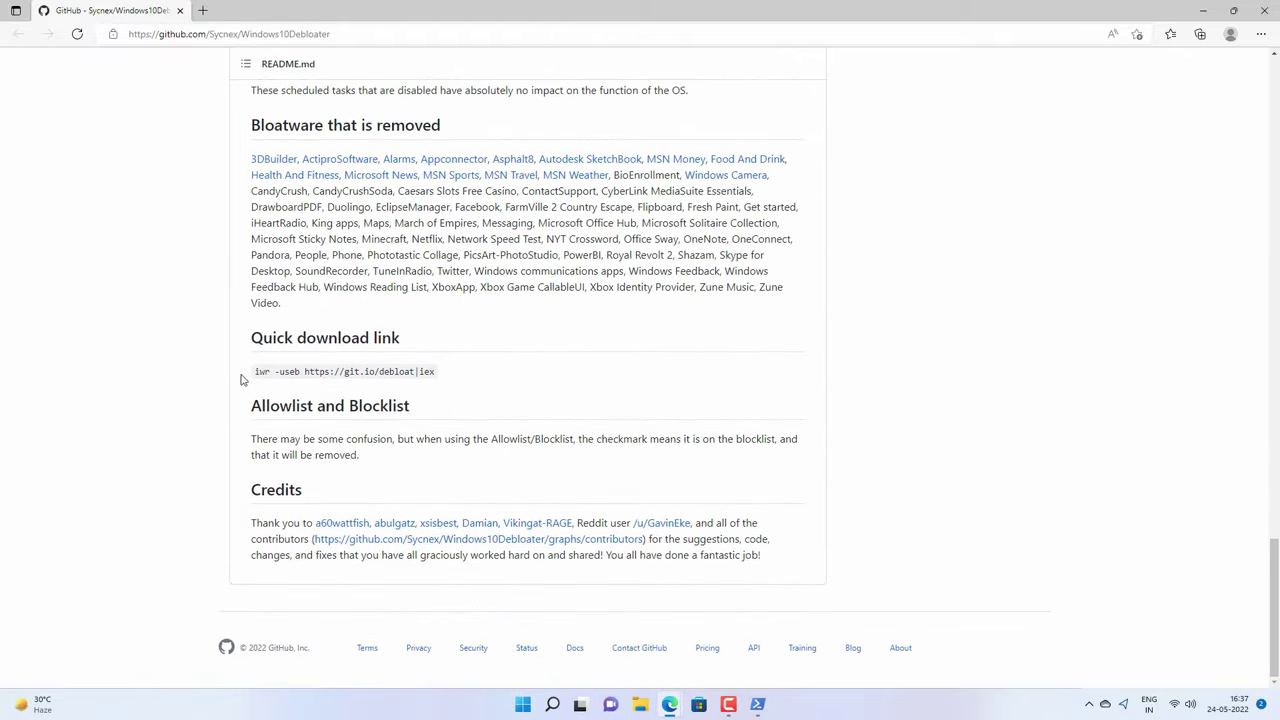
drag(248, 373, 456, 366)
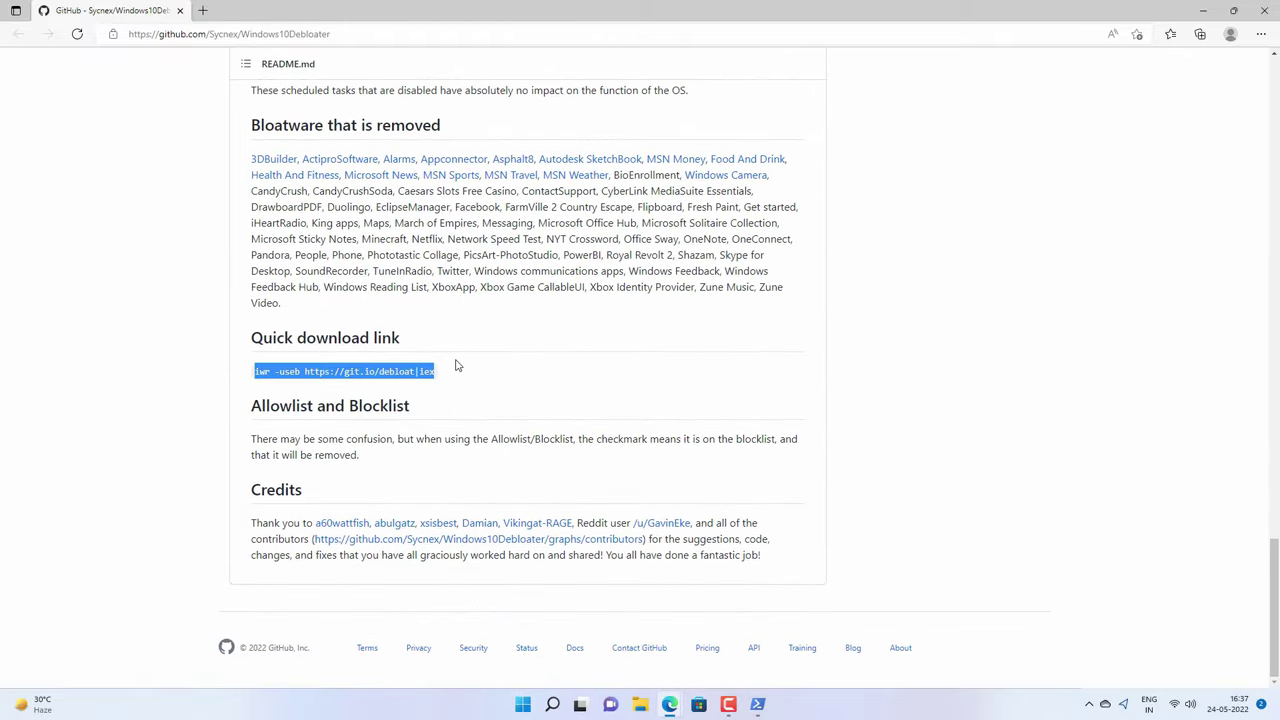
right_click(428, 372)
click(452, 377)
click(1278, 705)
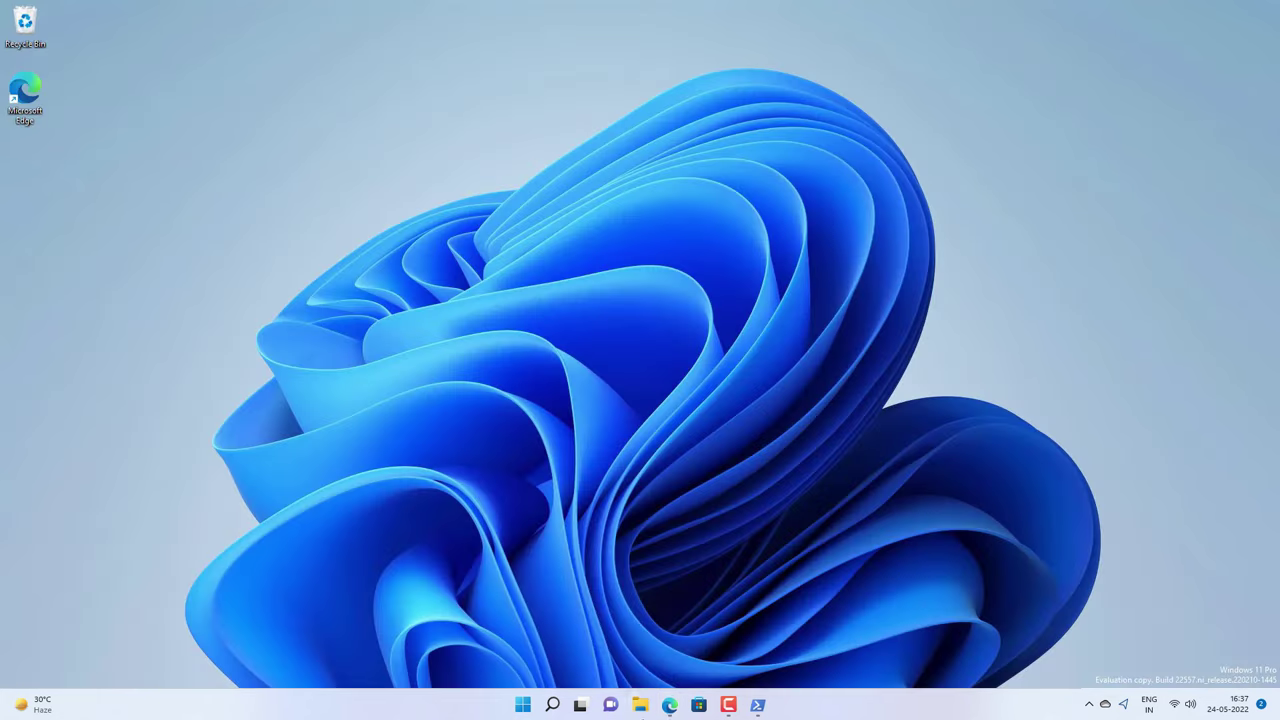
click(757, 705)
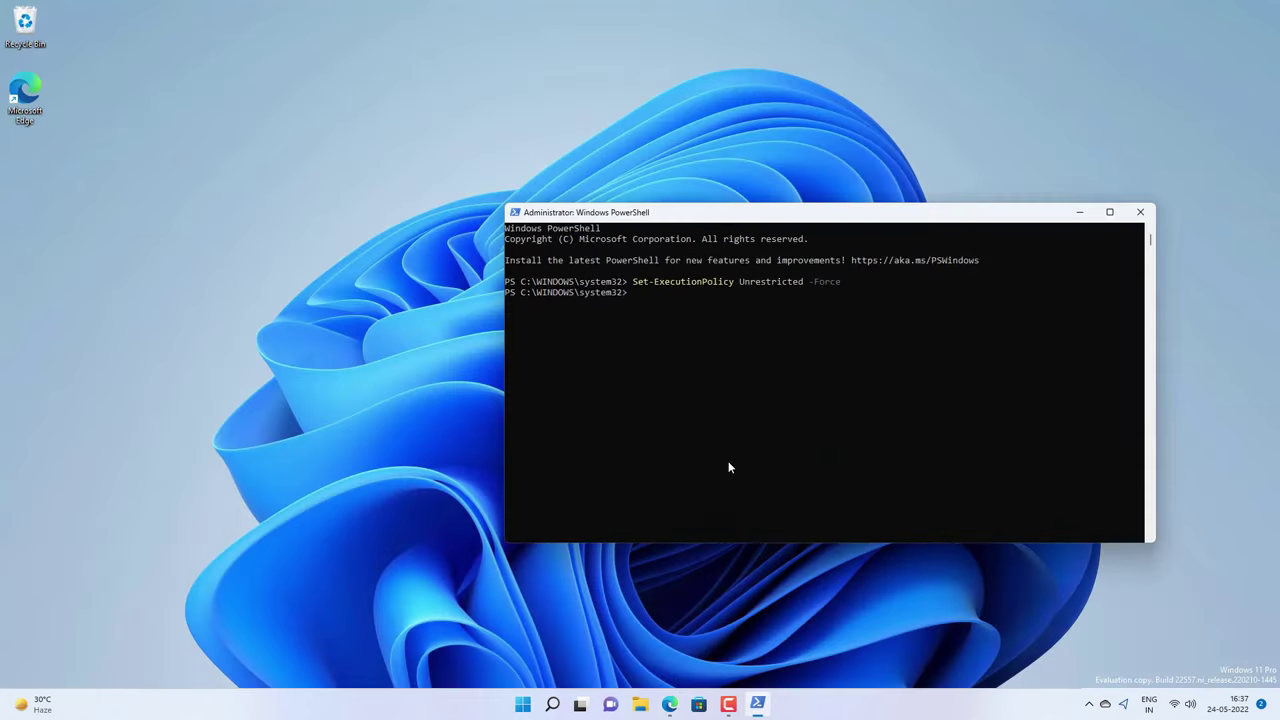
right_click(677, 309)
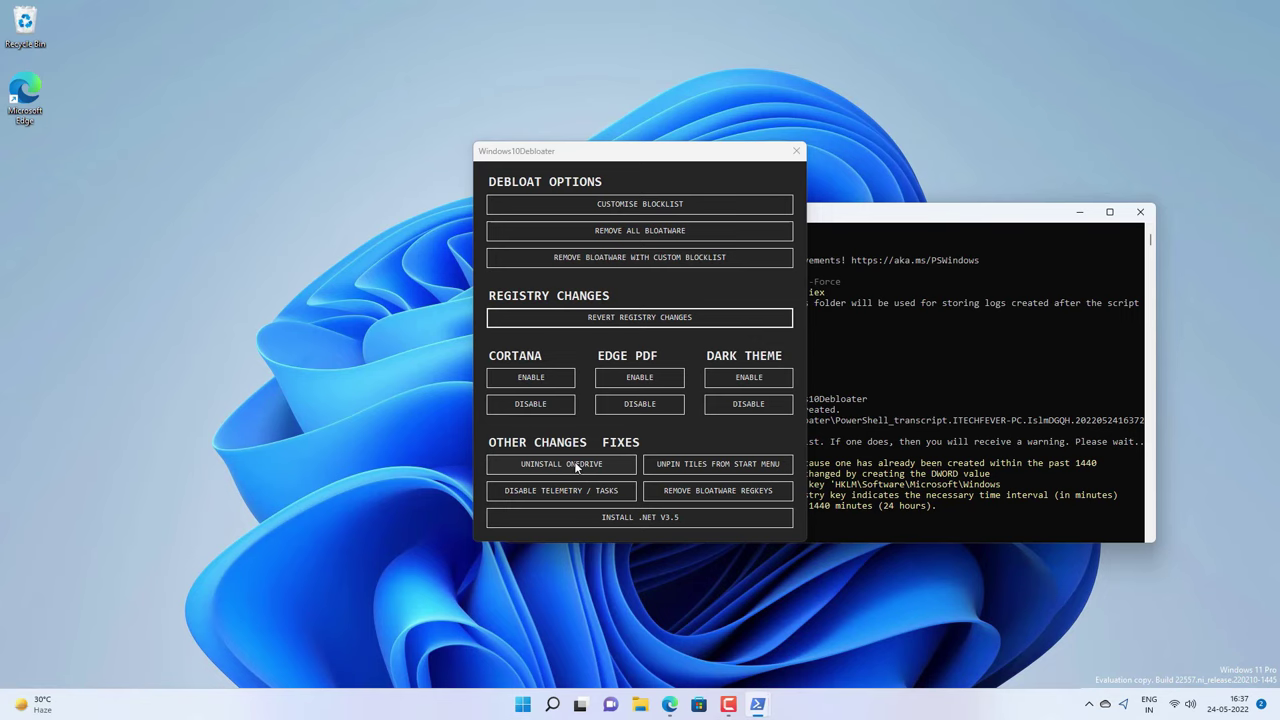
Open File Explorer to look at the OneDrive entry in its navigation list, and minimise it.
click(640, 705)
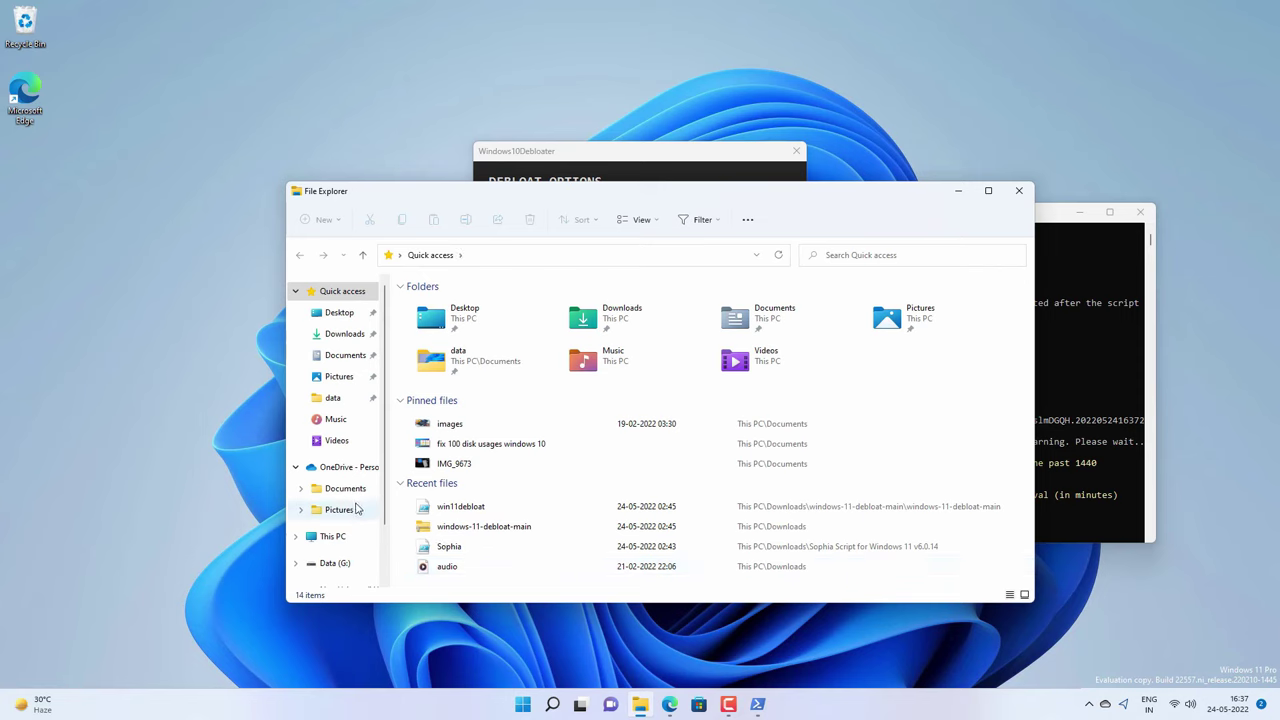
click(960, 191)
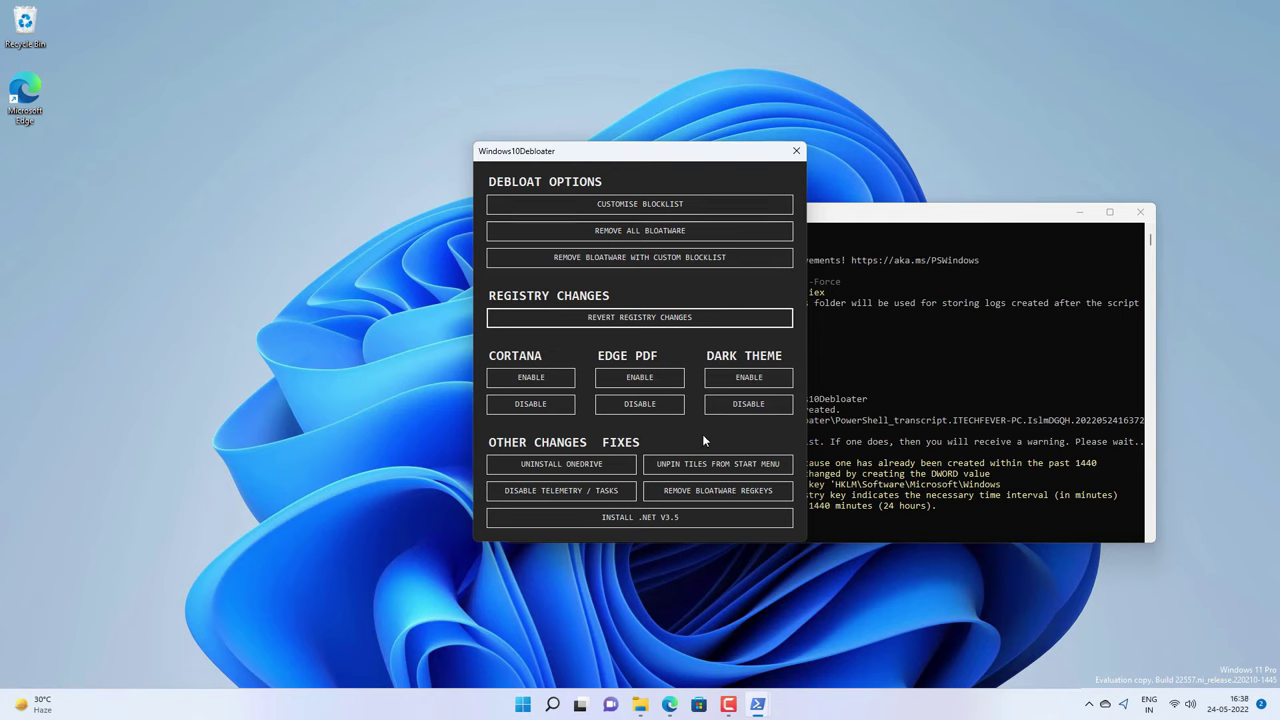
Open the blocklist customisation window, move it clear of the main window and look through the allowlisted and blocklisted apps.
click(645, 207)
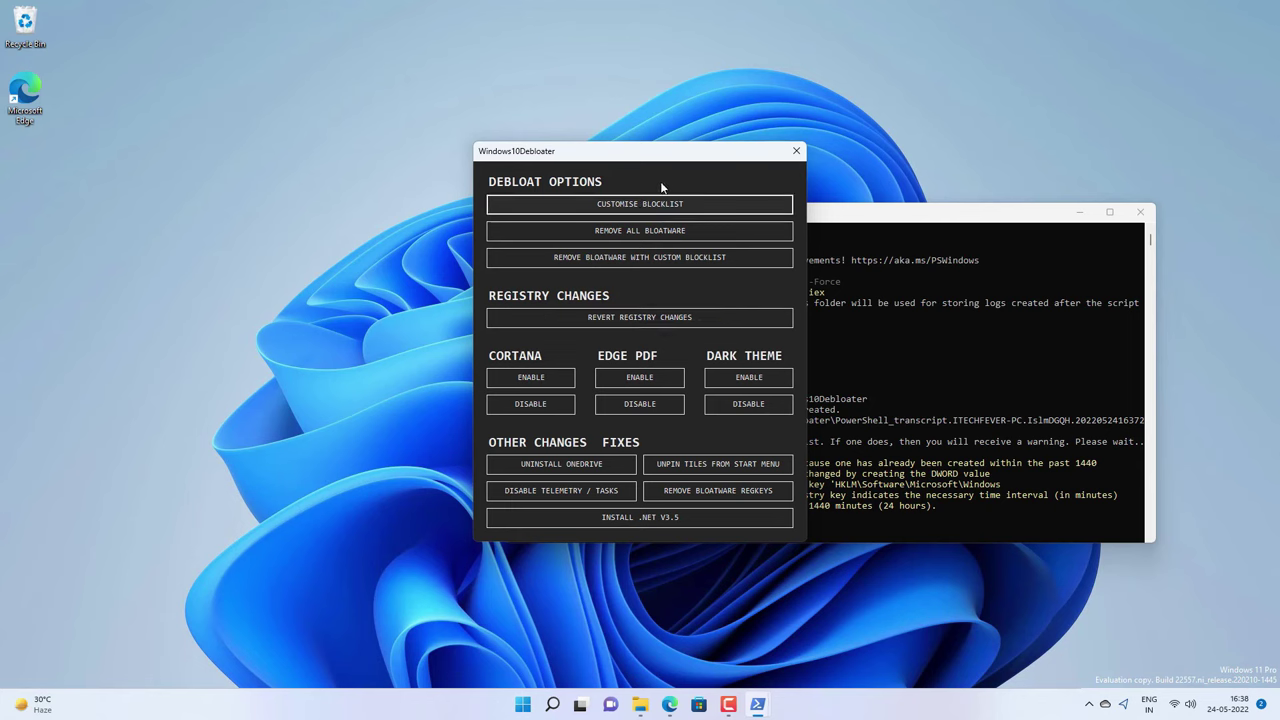
drag(669, 160, 469, 230)
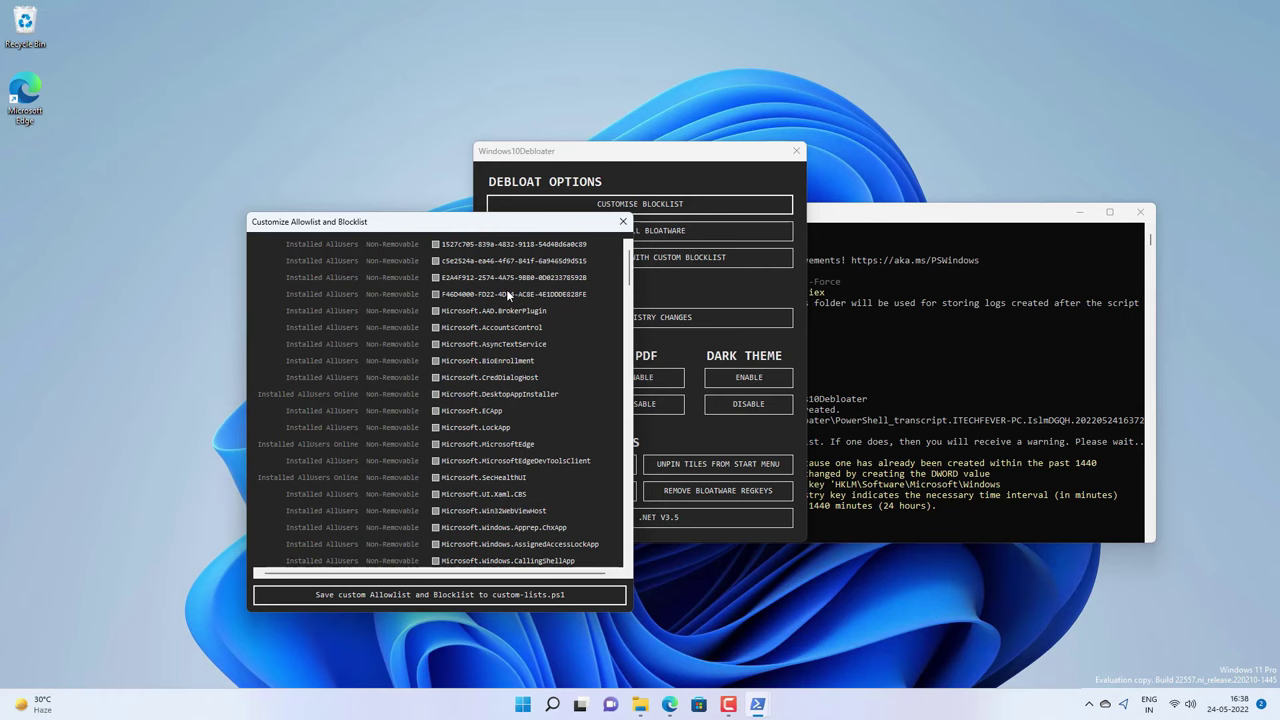
scroll(489, 384, down, 15)
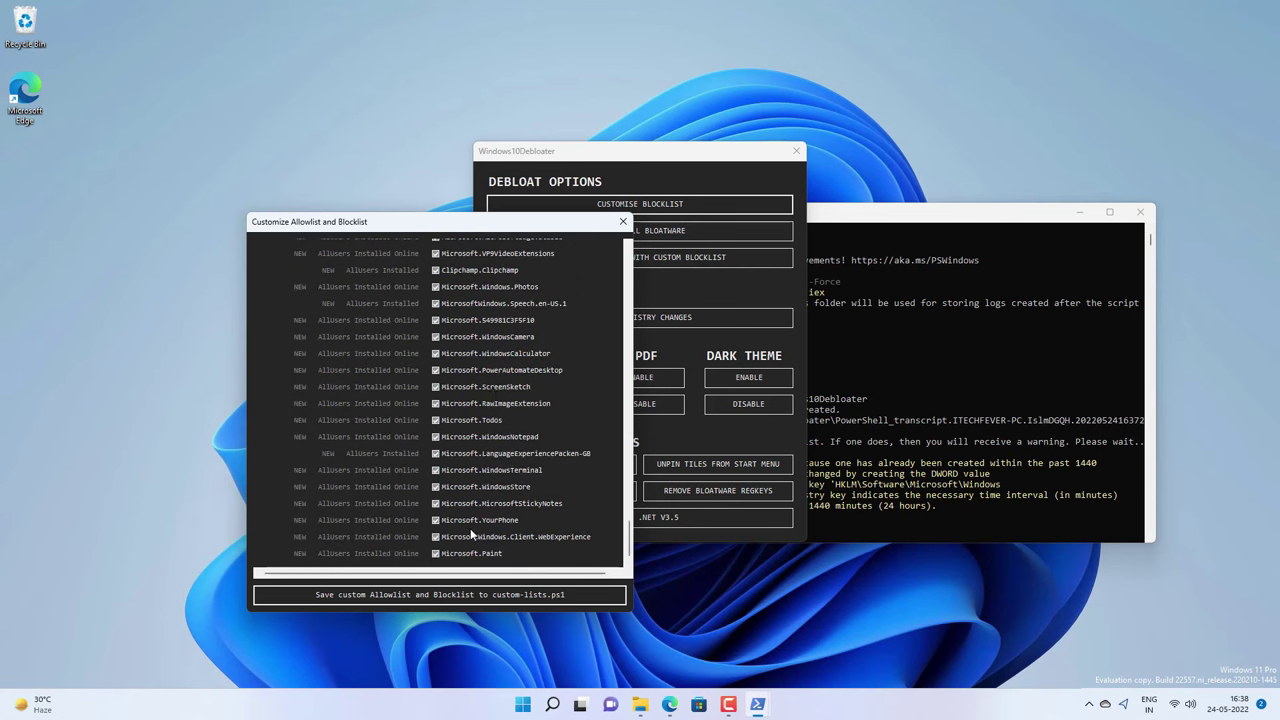
scroll(489, 503, up, 10)
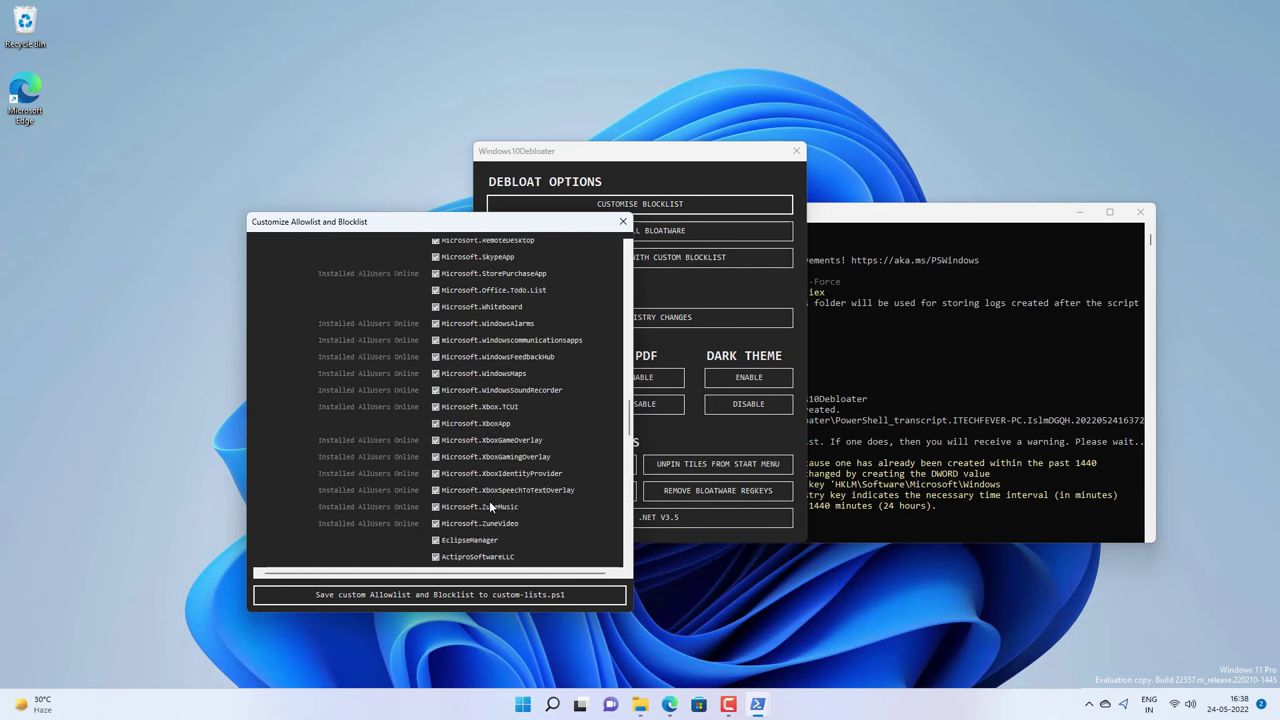
scroll(489, 500, up, 5)
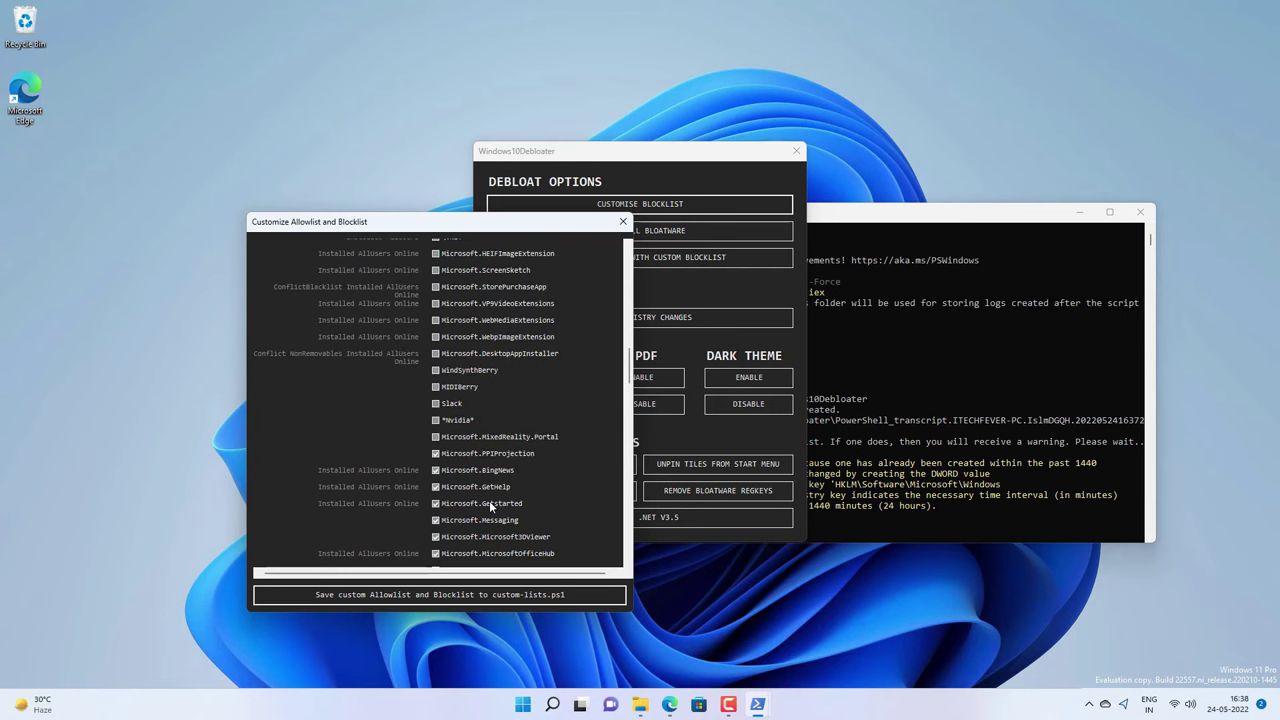
scroll(489, 497, up, 10)
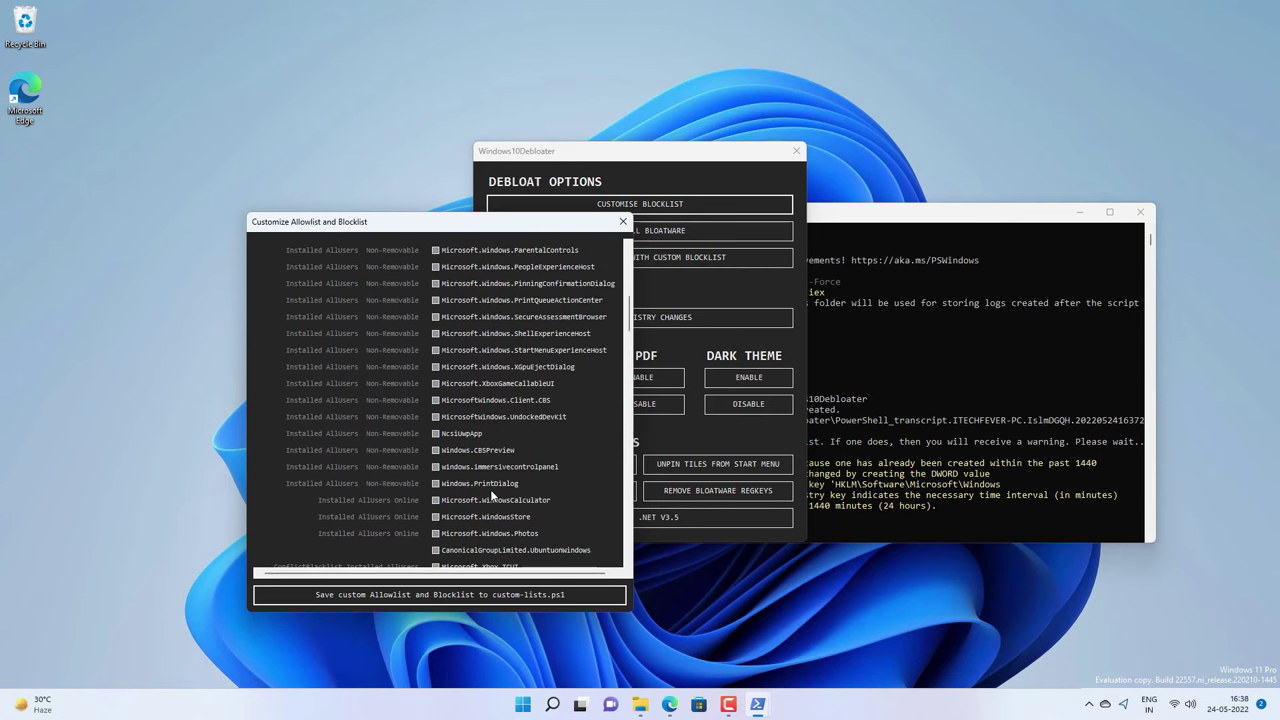
scroll(490, 489, up, 1)
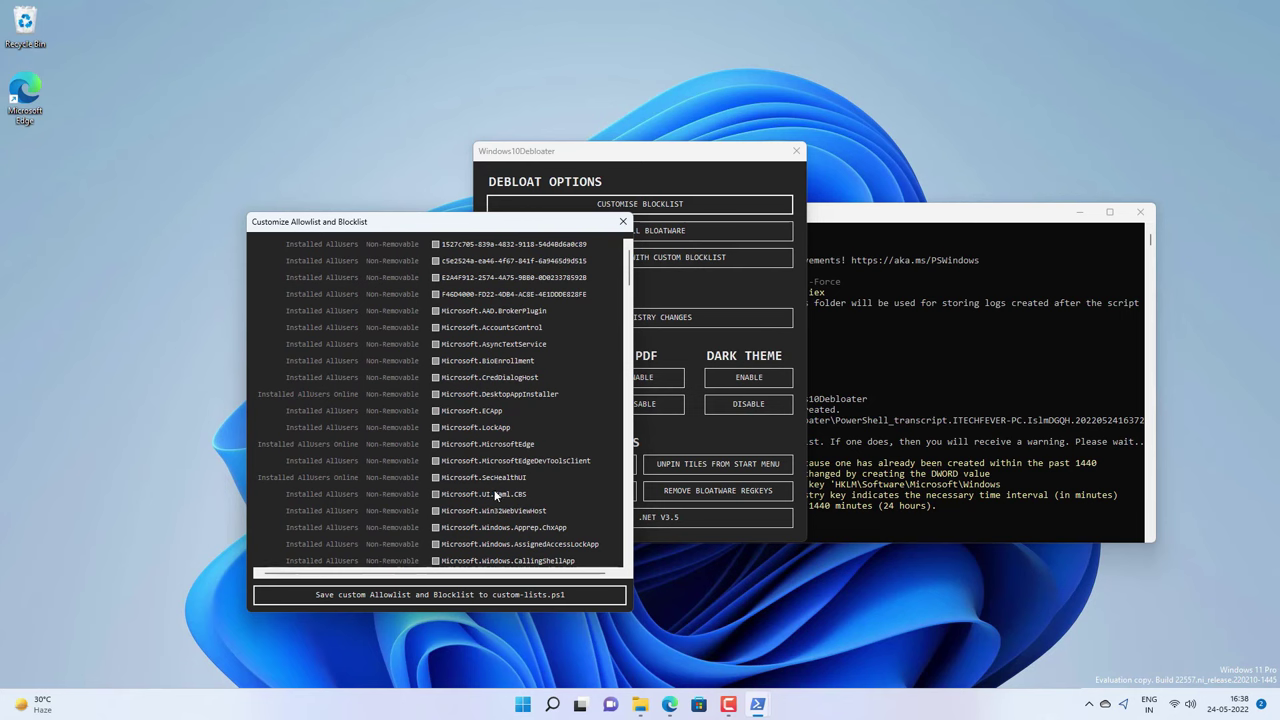
Exclude Microsoft.Paint from the blocklist, save the custom lists to custom-lists.ps1 and close the customisation window.
scroll(509, 408, down, 12)
scroll(509, 408, down, 15)
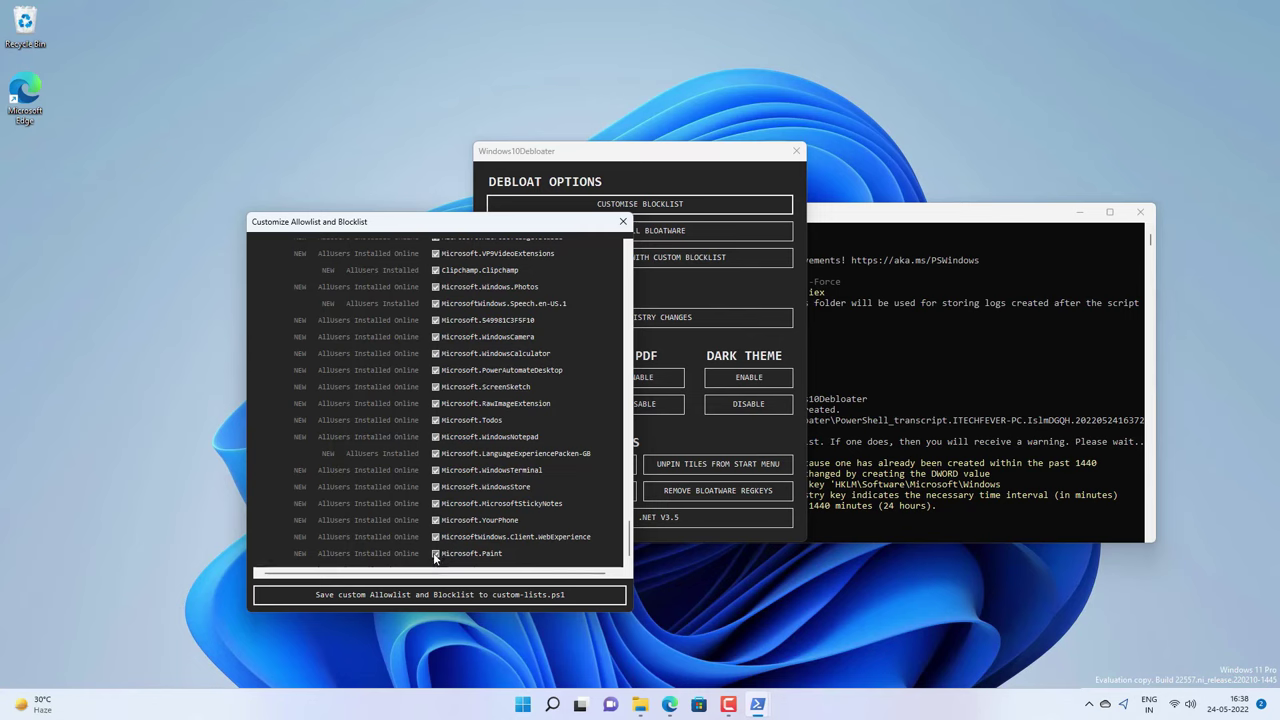
click(435, 555)
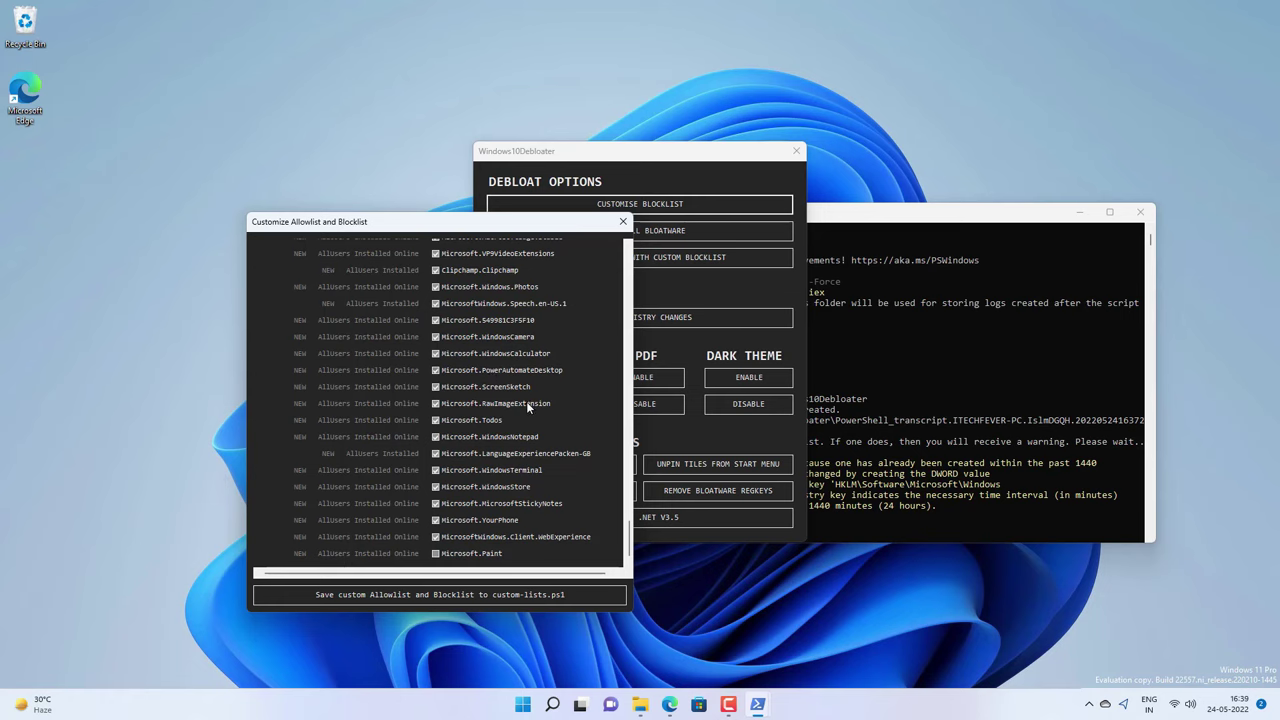
click(489, 593)
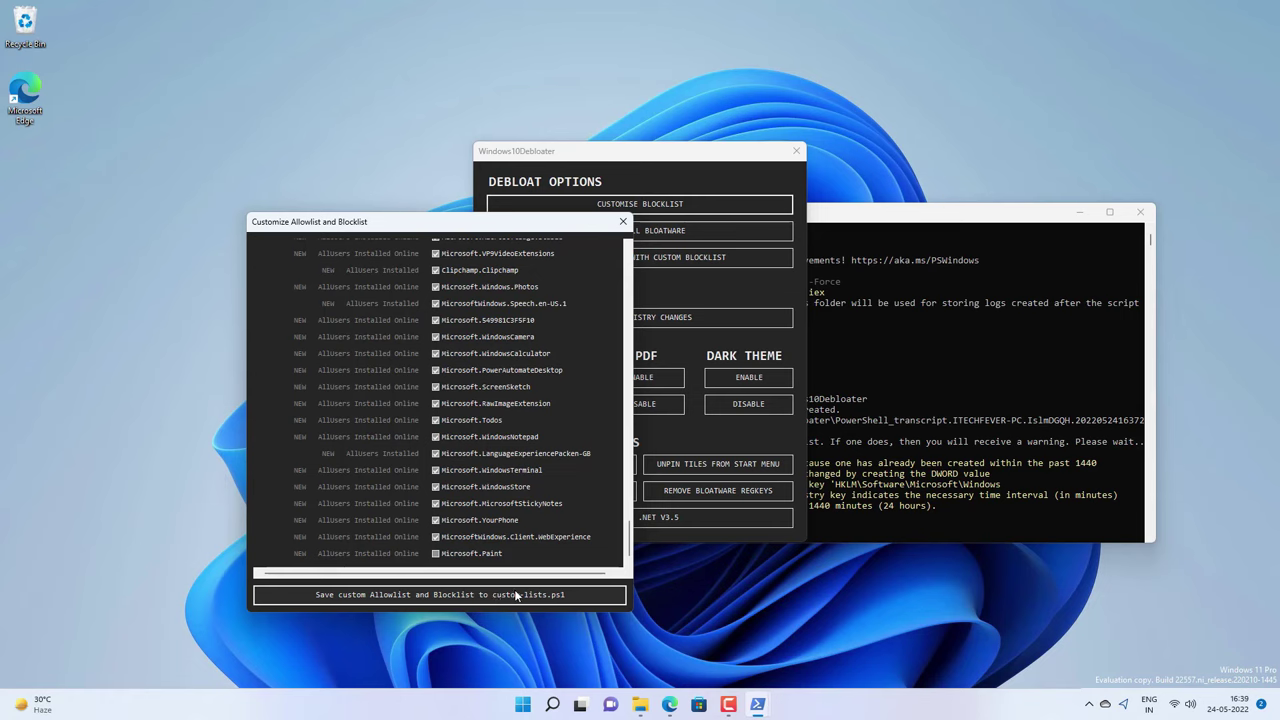
click(423, 595)
click(621, 223)
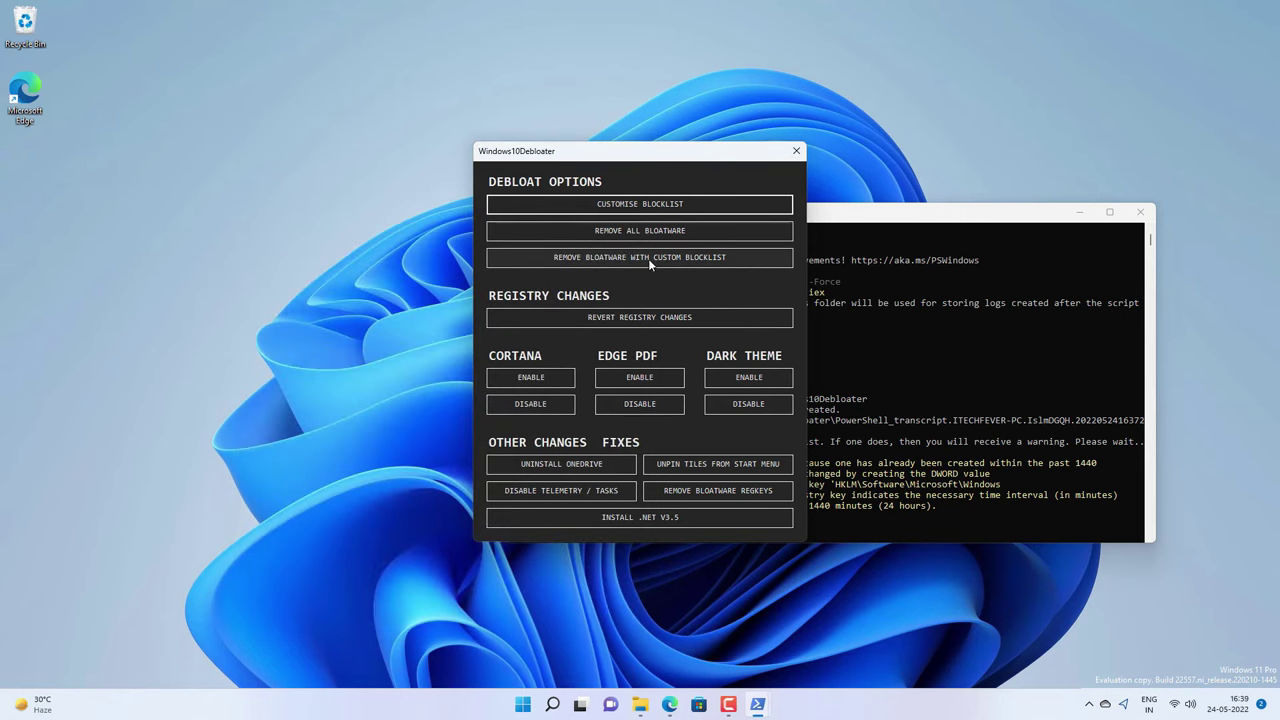
Remove the bloatware using the custom blocklist and bring the PowerShell window forward to follow the removal.
click(650, 259)
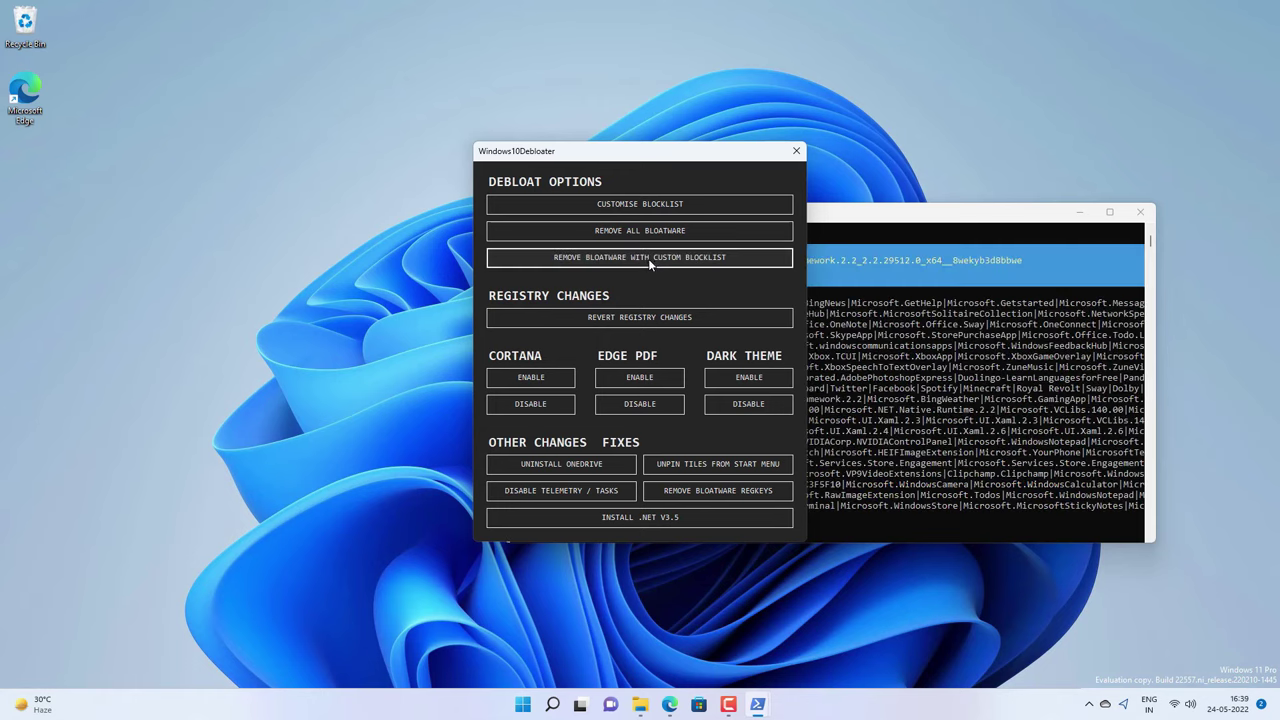
click(950, 223)
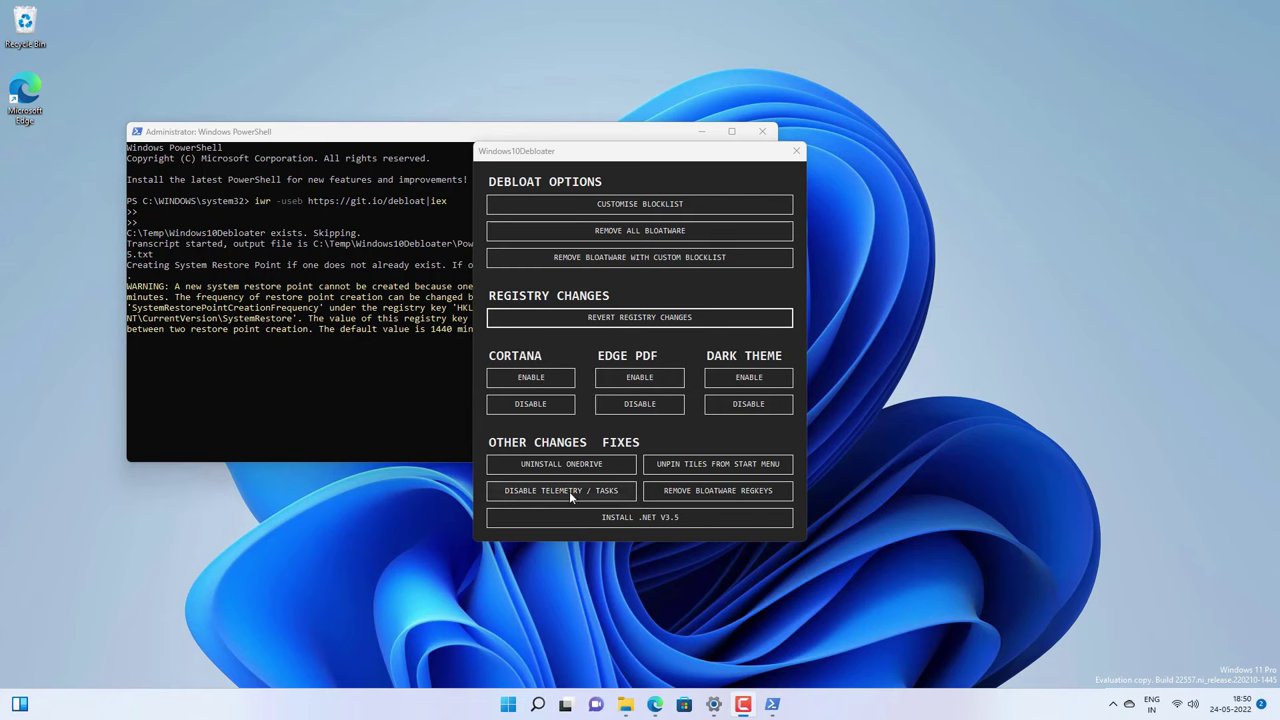
Disable telemetry and its tasks as well as Cortana, and close Windows10Debloater and PowerShell.
click(600, 491)
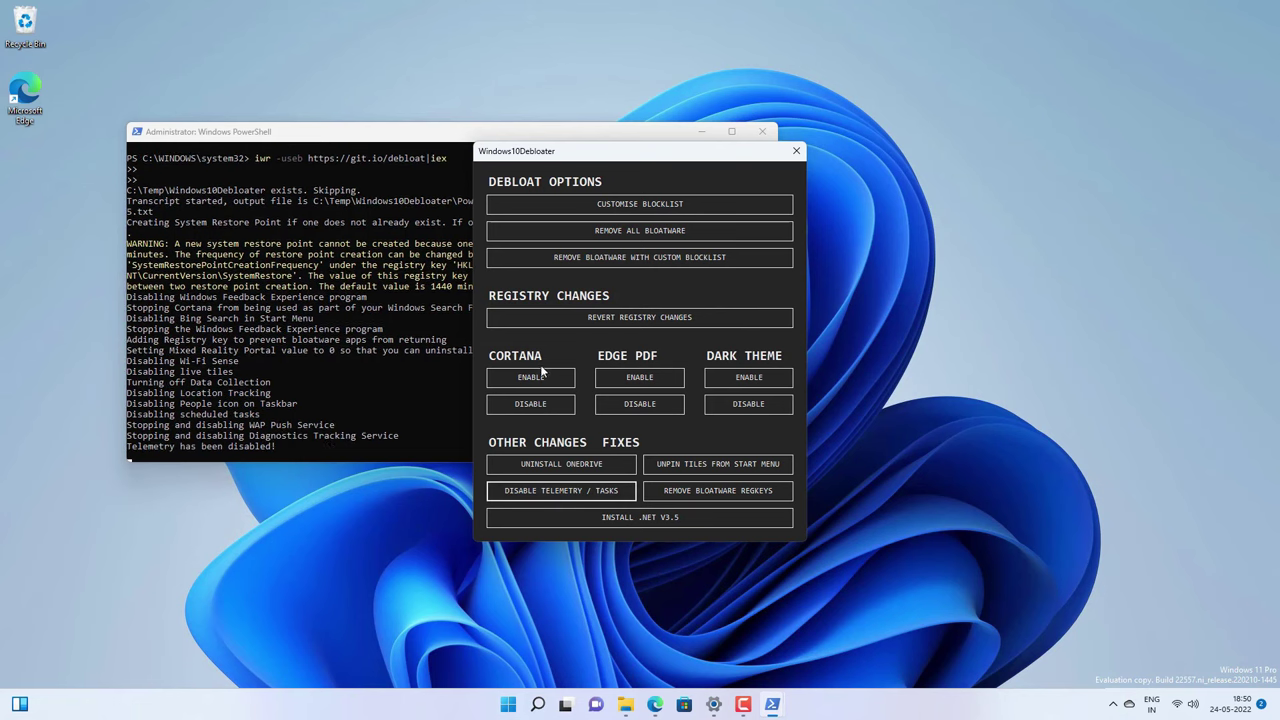
click(535, 404)
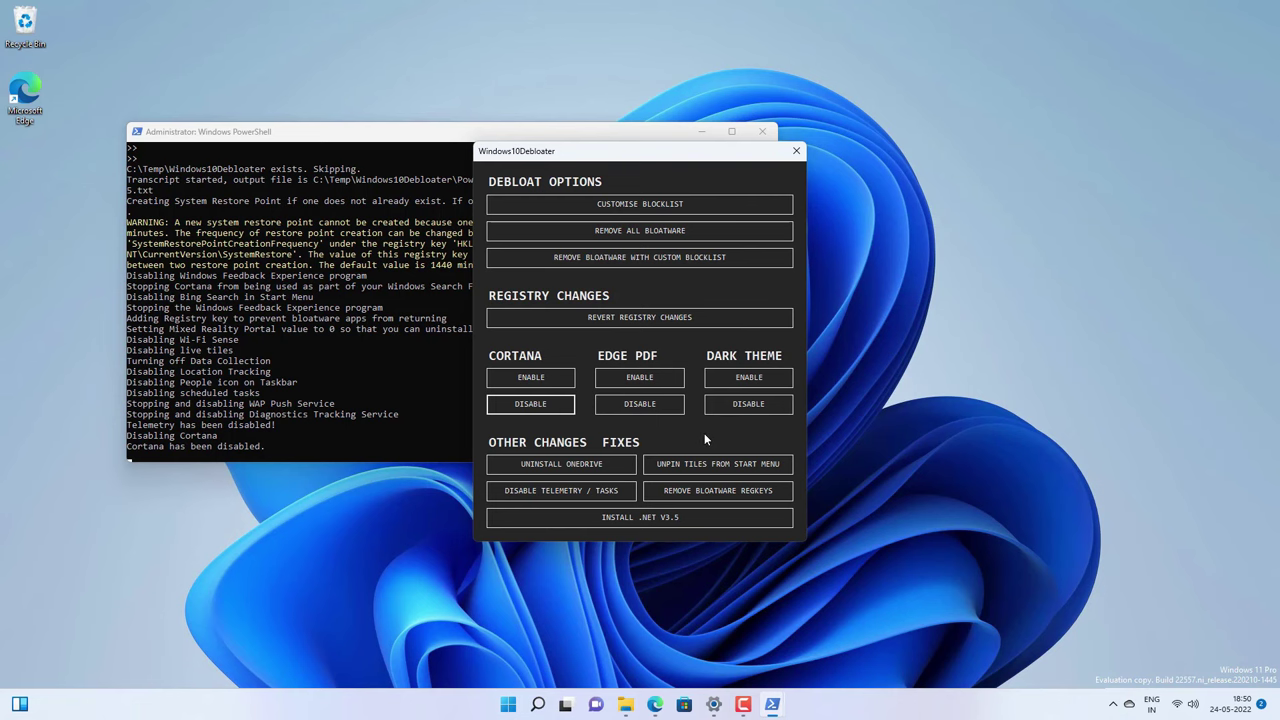
click(796, 150)
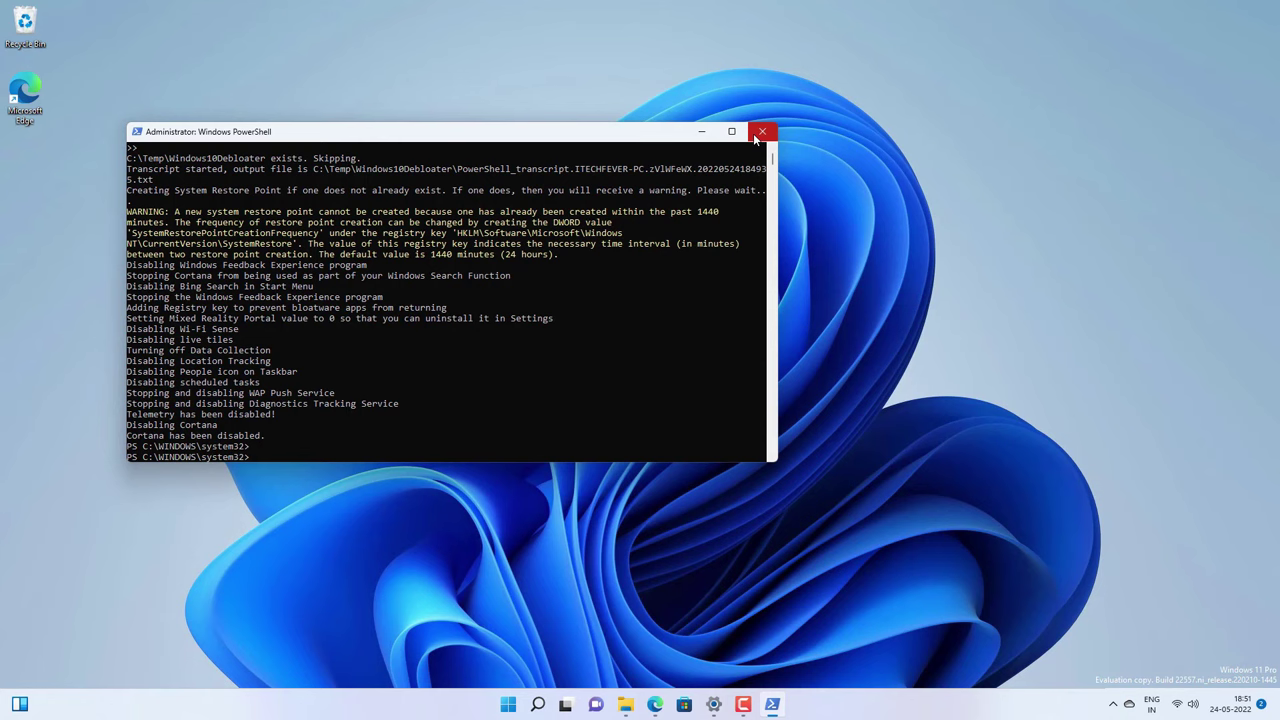
click(761, 132)
Look through the full list of installed apps in the Start menu to check what remains, and close it.
click(608, 704)
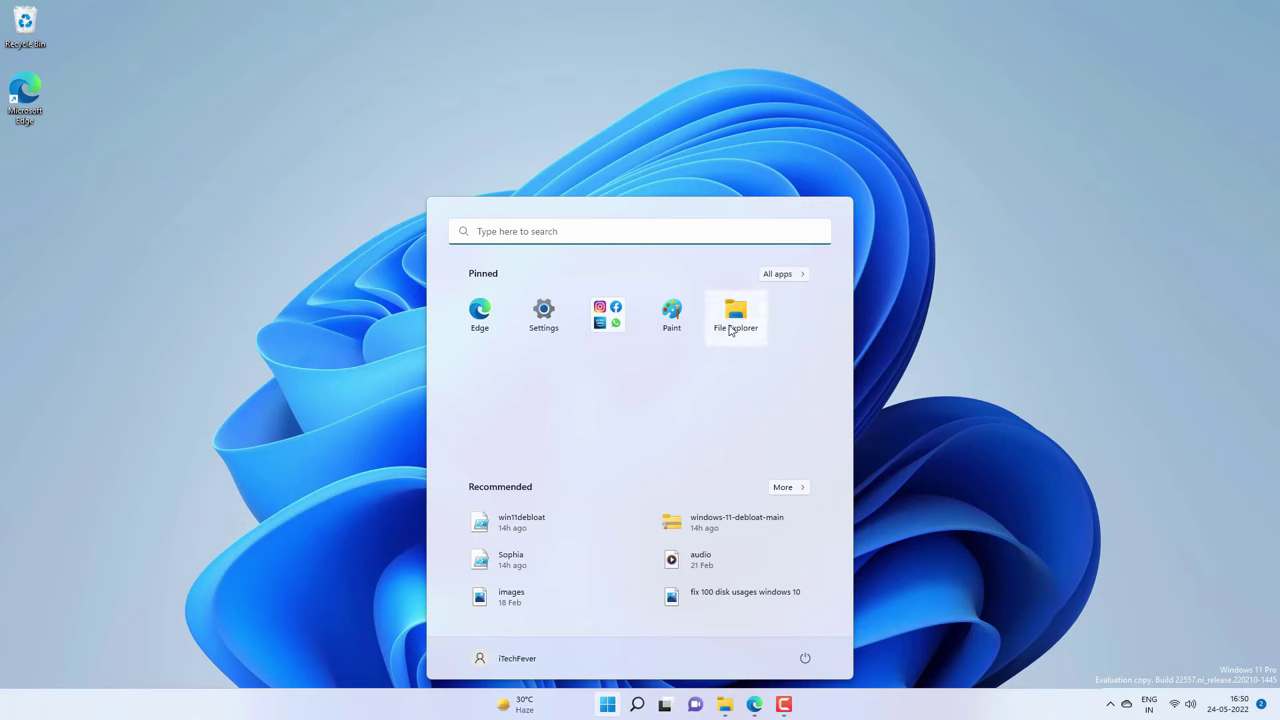
click(784, 275)
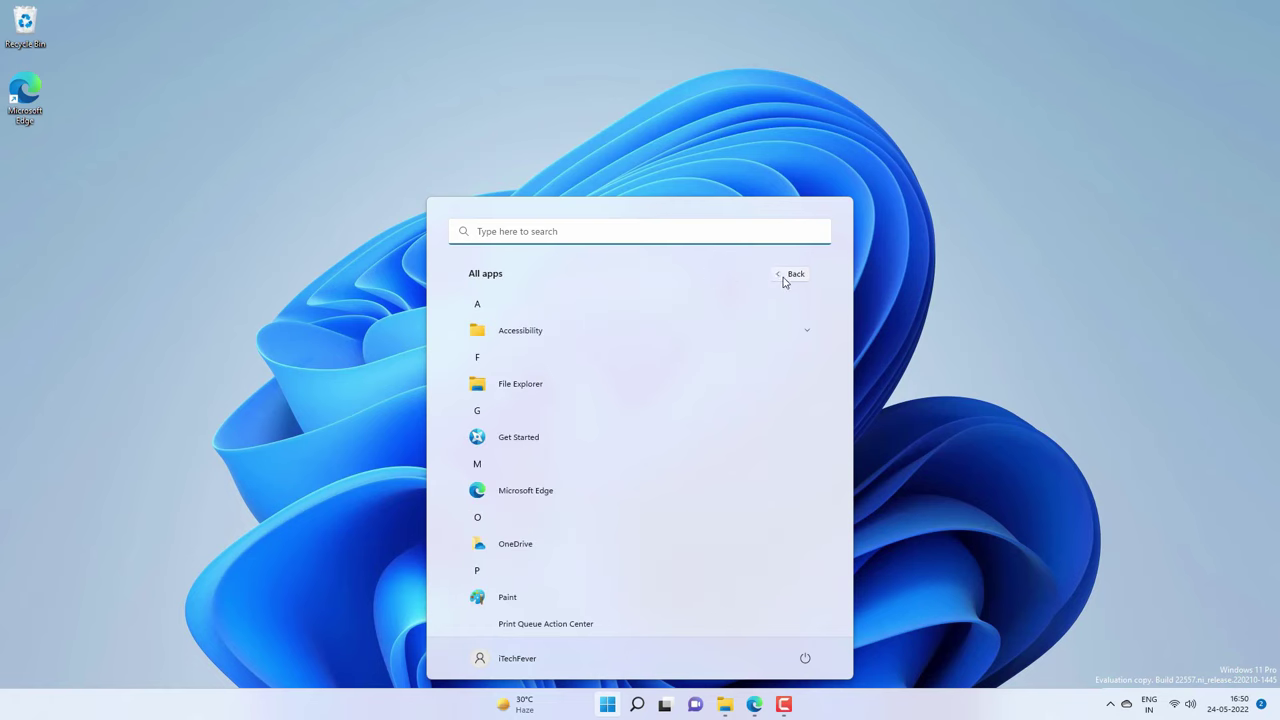
scroll(551, 403, down, 3)
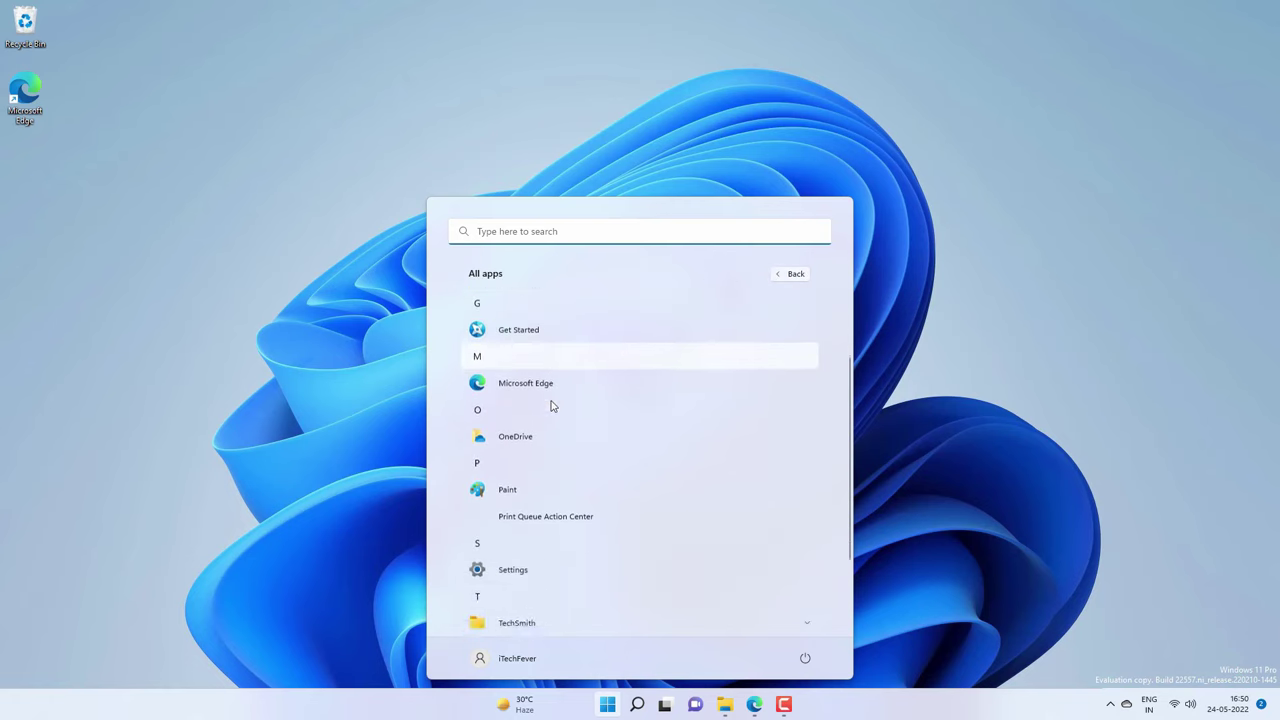
key(Escape)
Open Task Manager to examine the running processes and resource usage, and close it.
right_click(607, 704)
click(597, 540)
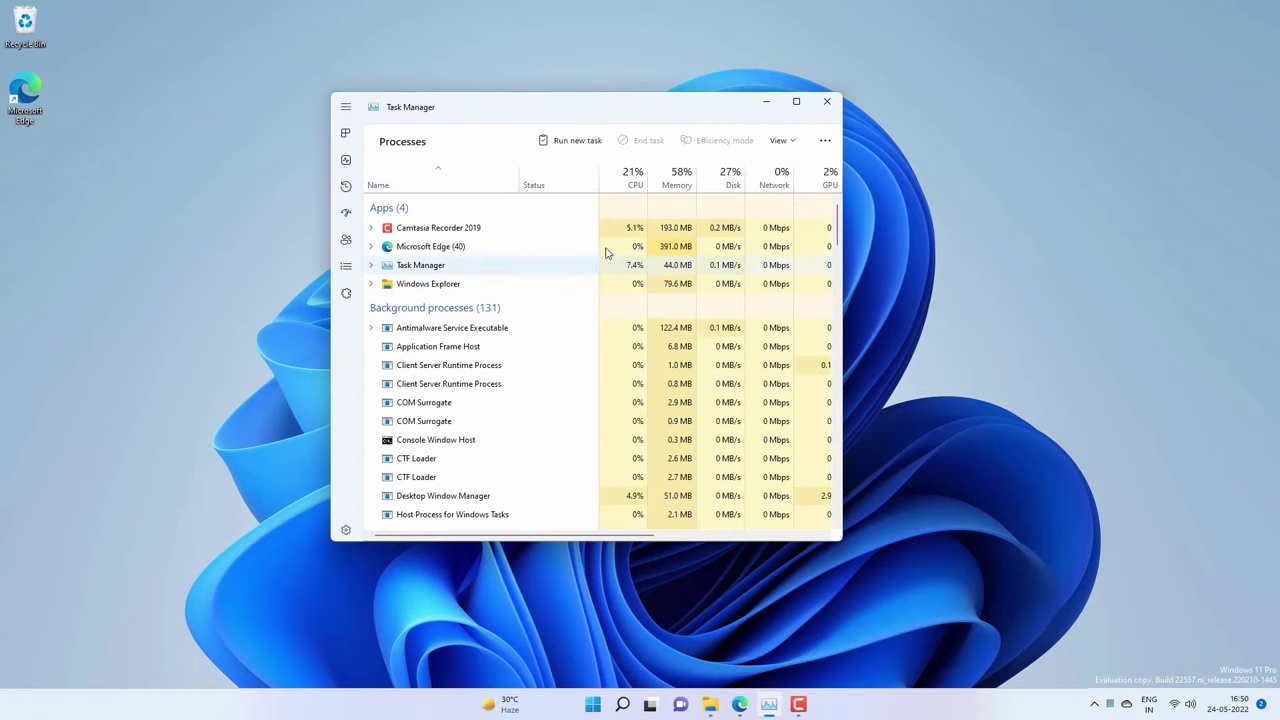
drag(577, 116, 626, 129)
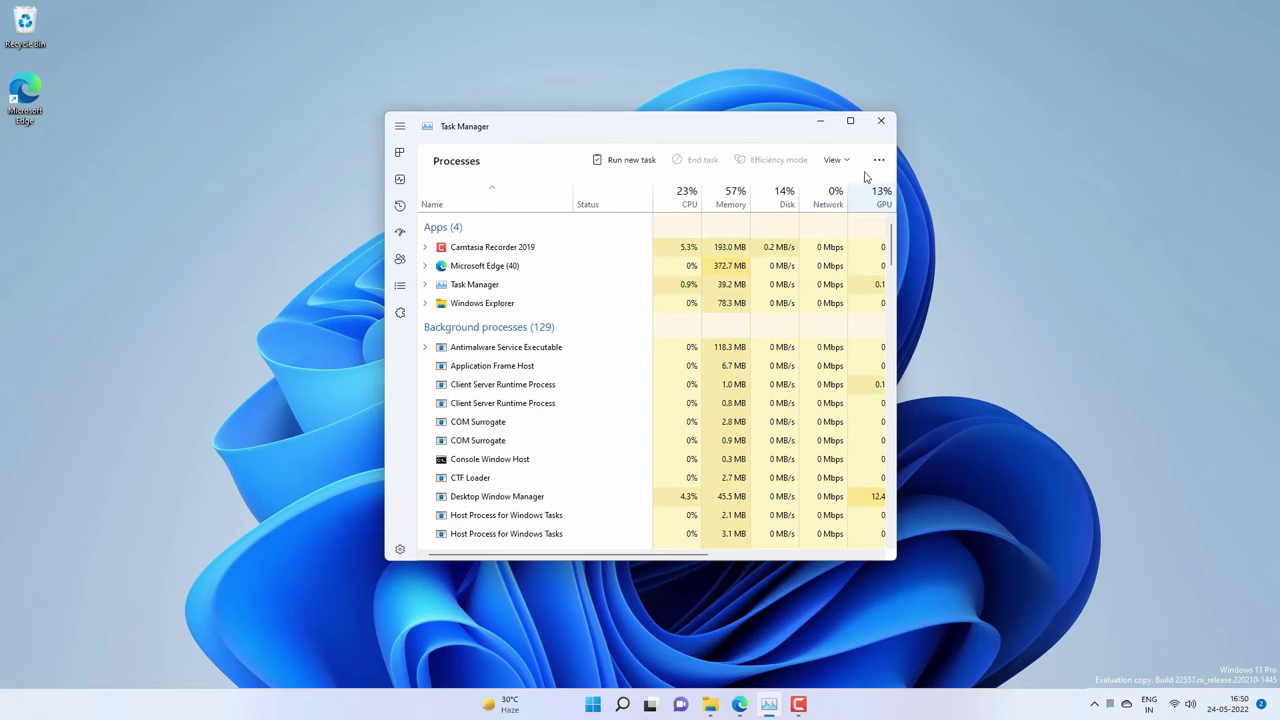
click(883, 121)
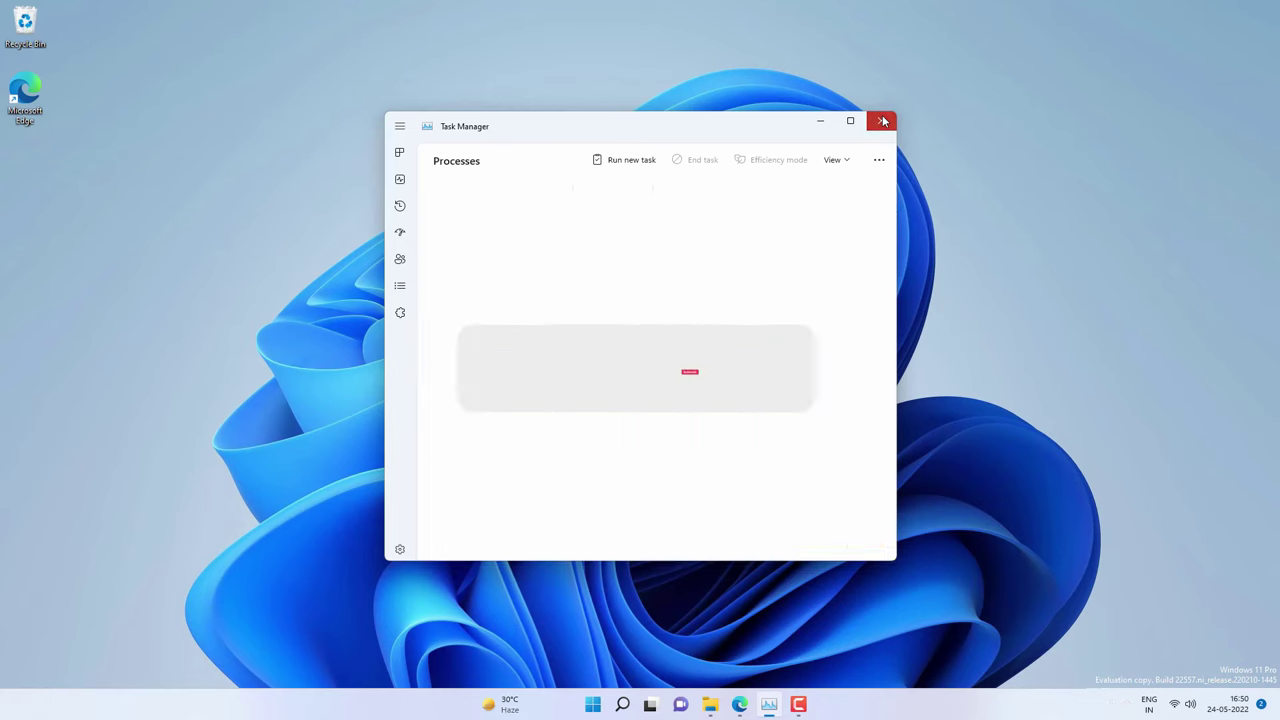